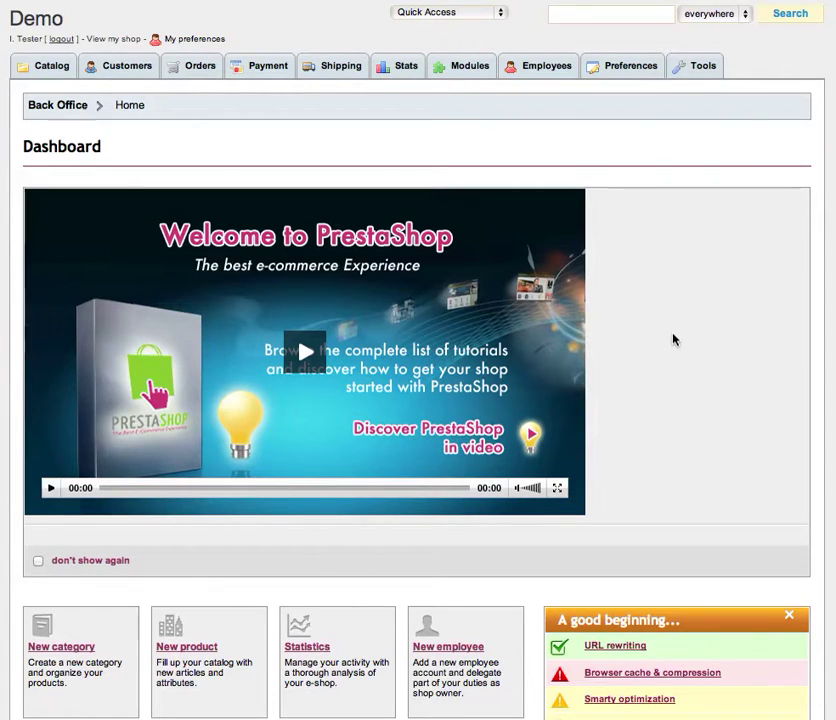
Open the settings of the Advanced related products module and review the Manually and Automatically options for Connect products
click(470, 68)
click(88, 340)
click(225, 394)
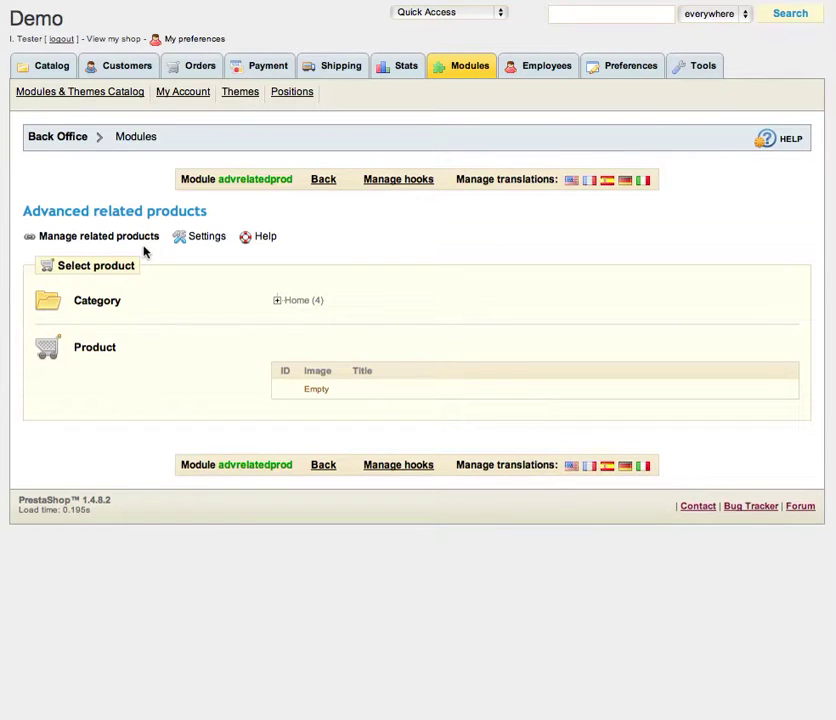
click(209, 241)
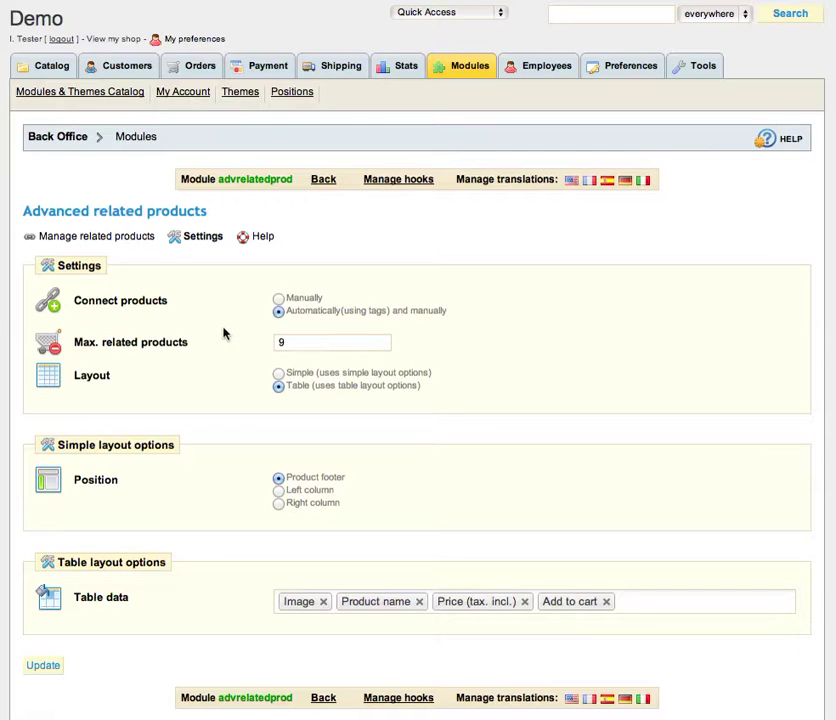
scroll(229, 371, down, 2)
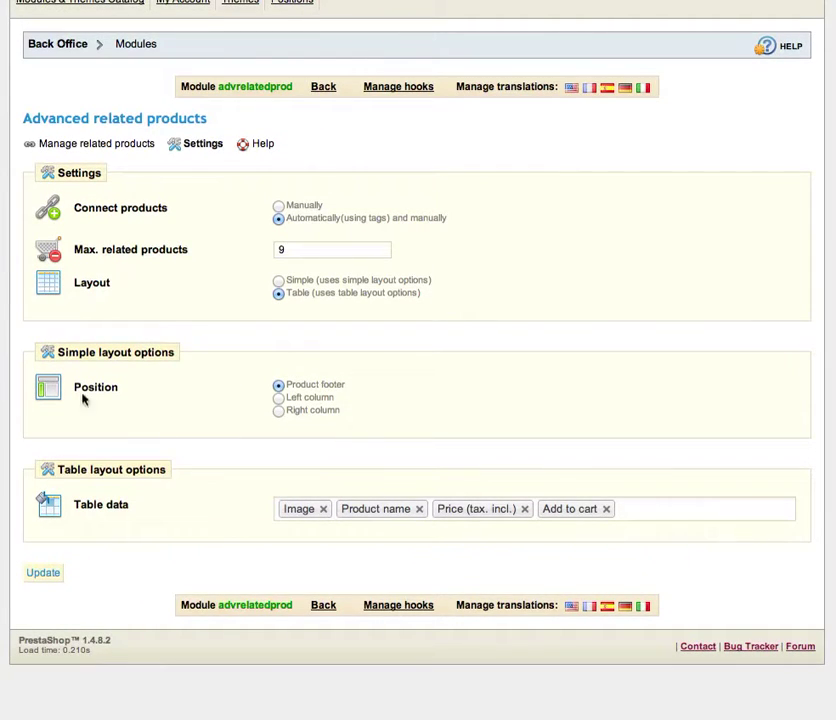
scroll(131, 383, up, 2)
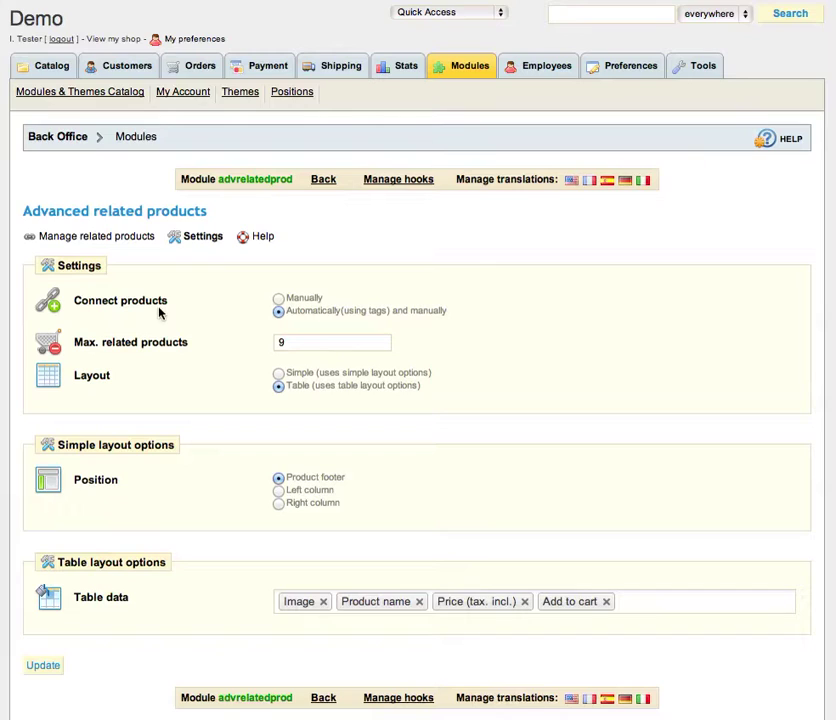
click(278, 299)
click(279, 312)
Open the iPod Nano product from the catalog and examine its tags
click(50, 68)
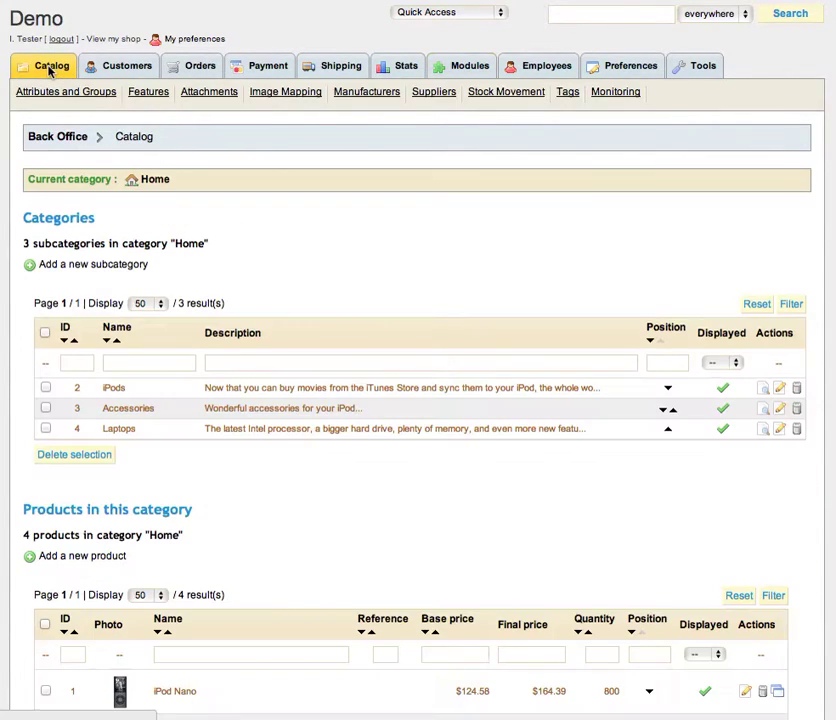
scroll(348, 380, down, 3)
scroll(320, 450, down, 1)
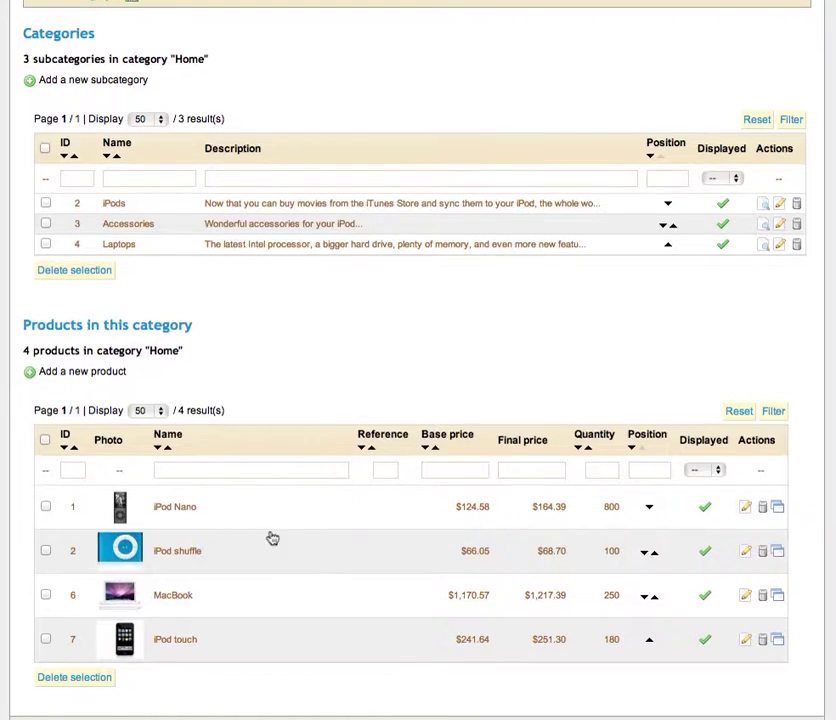
click(178, 508)
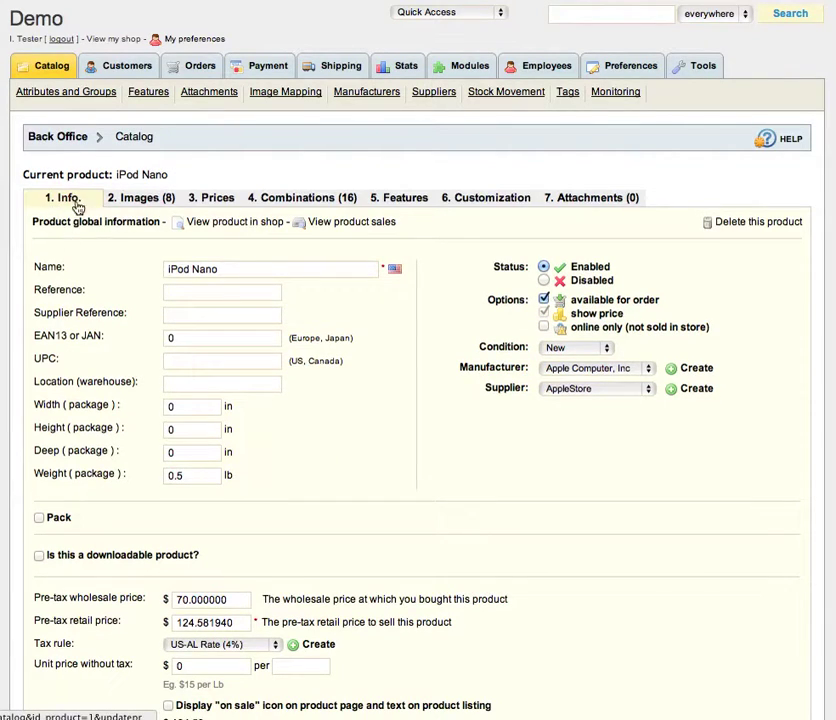
scroll(93, 289, down, 10)
scroll(93, 289, down, 20)
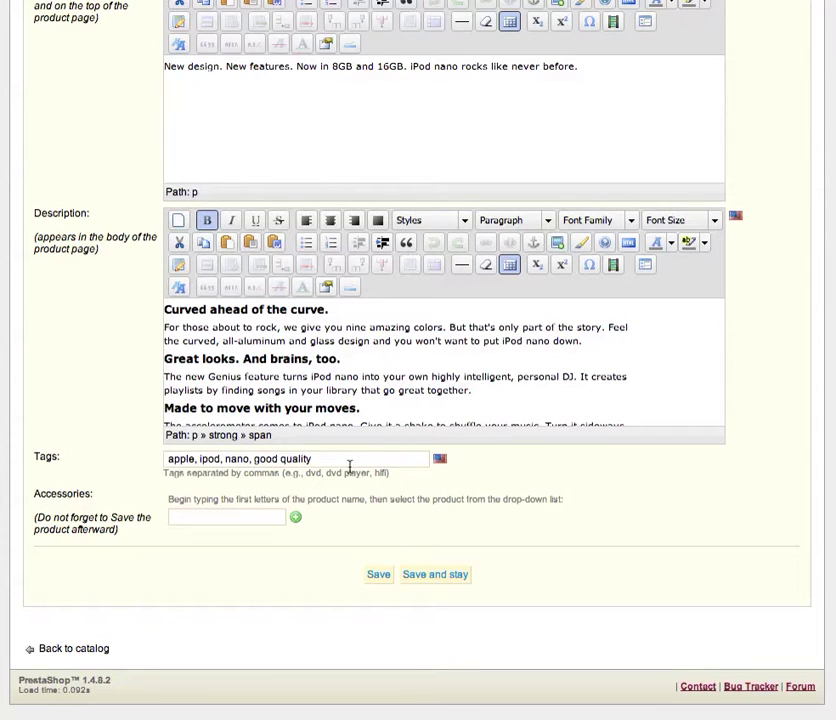
Return to the settings of the Advanced related products module
scroll(121, 302, up, 20)
click(470, 66)
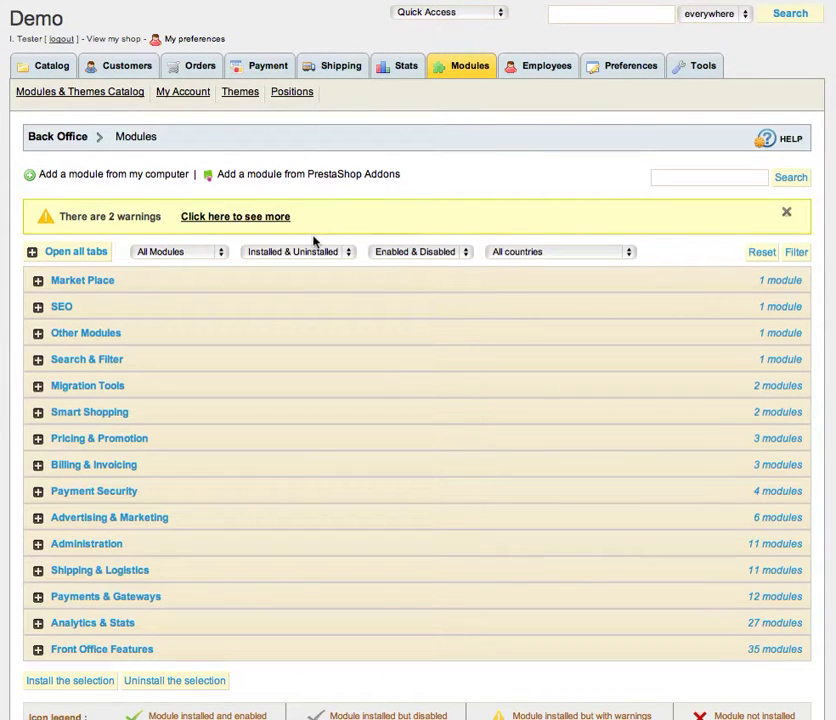
click(117, 337)
click(222, 398)
click(181, 242)
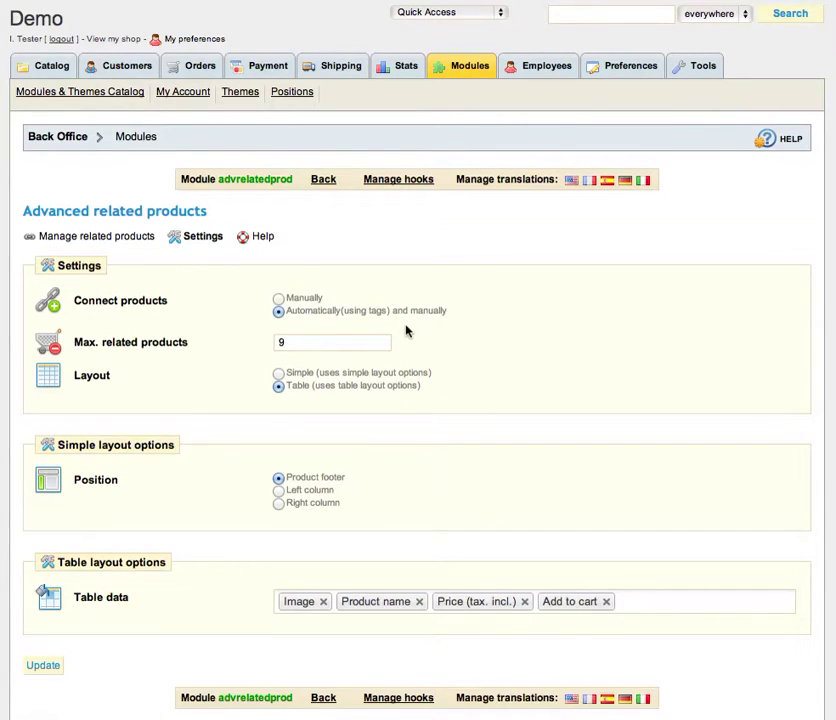
Try the manual and automatic modes of Connect products and highlight the Max. related products value without editing it
click(278, 298)
scroll(185, 378, down, 2)
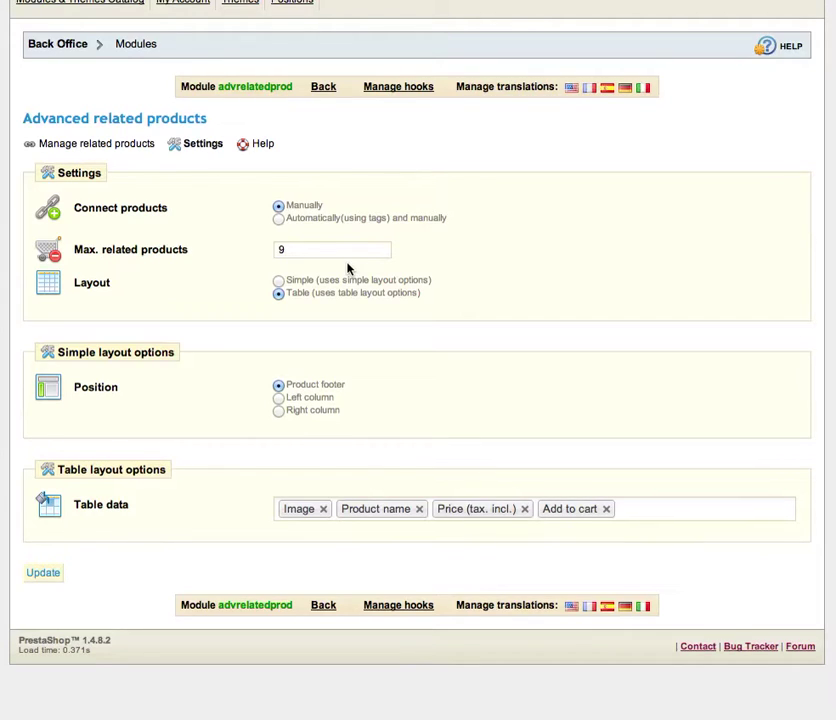
click(280, 222)
drag(304, 249, 249, 257)
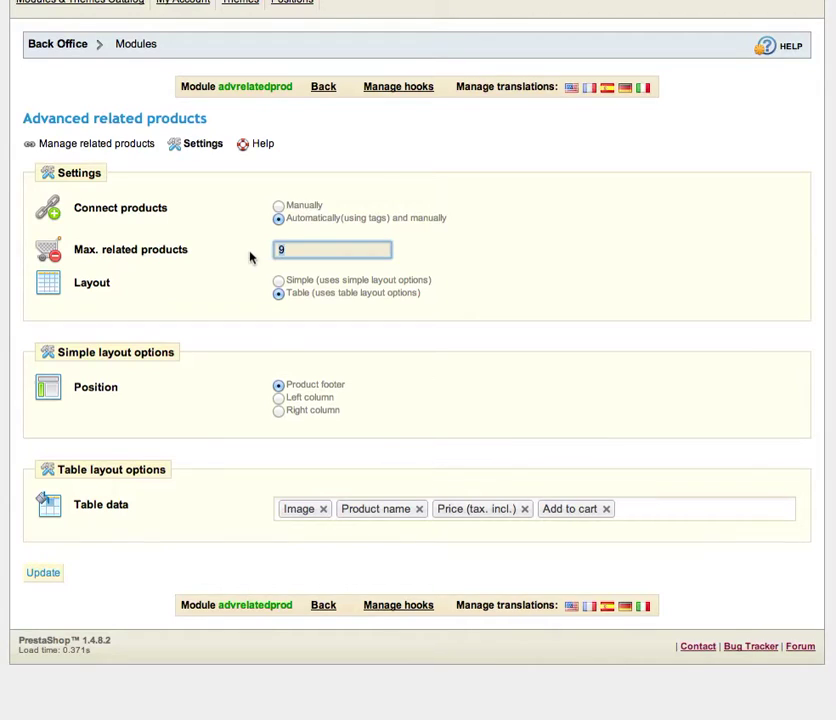
click(329, 251)
click(219, 260)
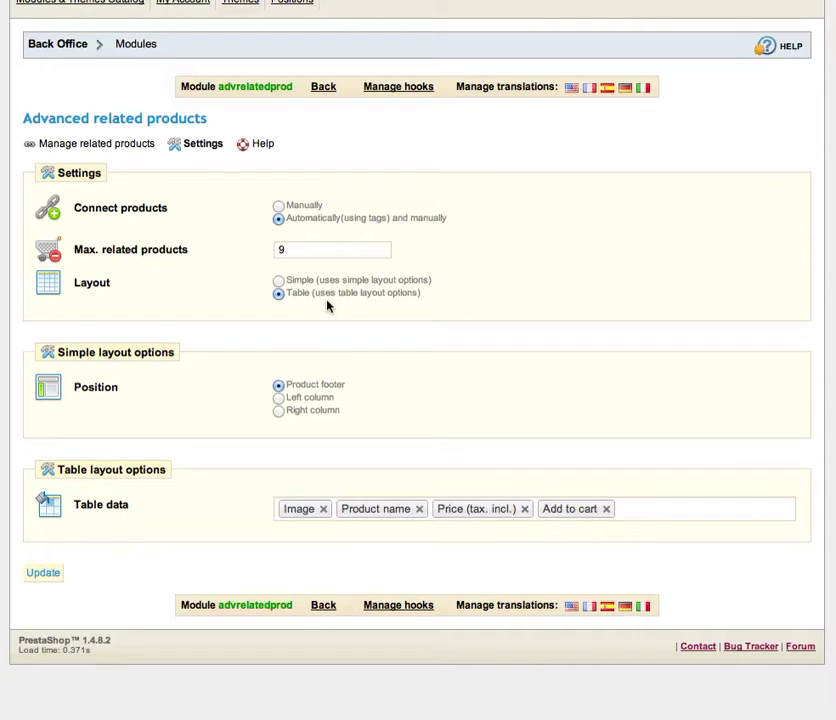
Set Connect products to Manually and the Layout to Table (uses table layout options)
click(279, 281)
click(297, 294)
click(279, 206)
click(278, 295)
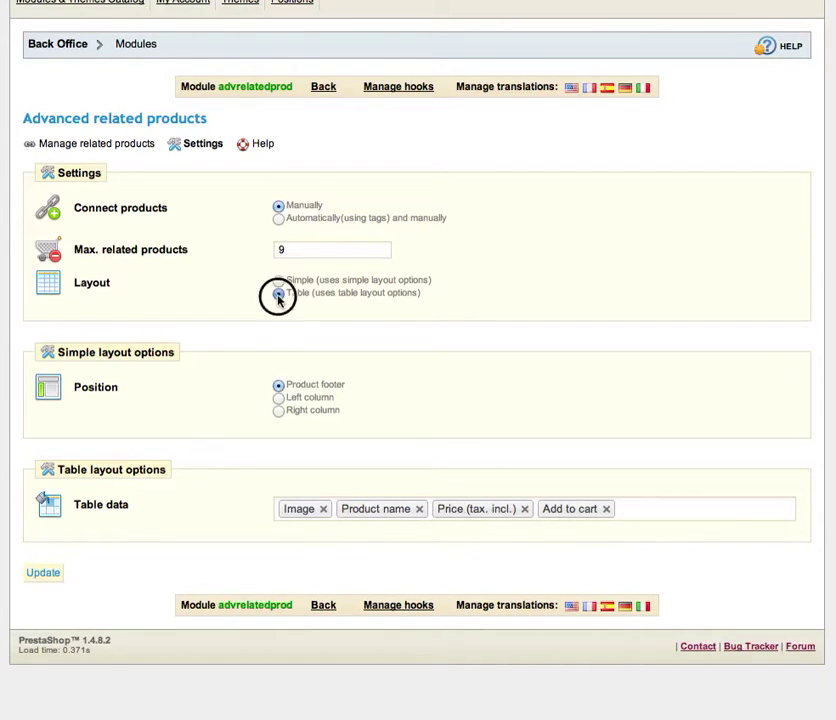
Try the Left column and Right column positions for the simple layout and switch back to Product footer
click(279, 398)
click(280, 411)
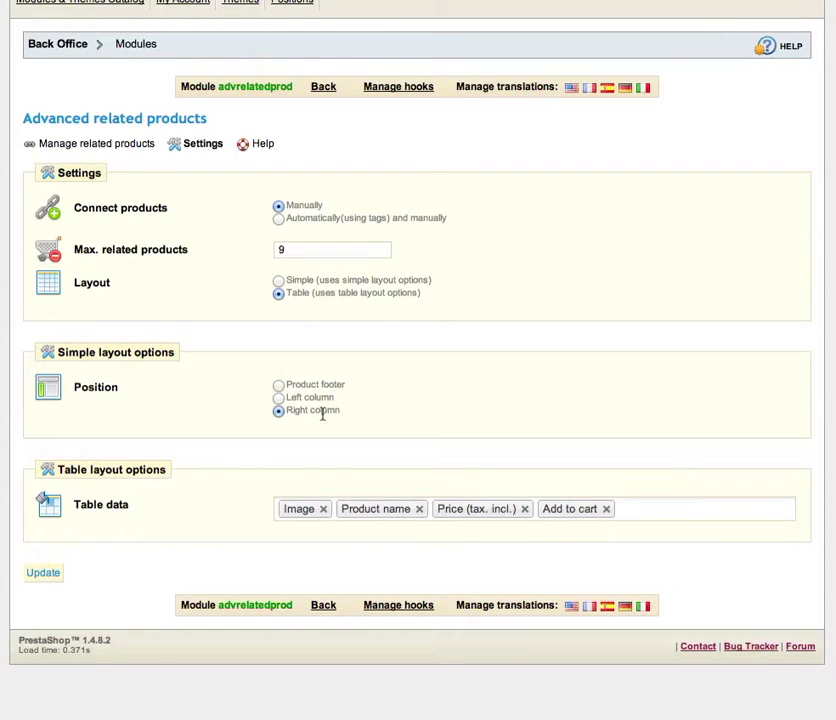
click(280, 389)
Remove Image, Product name, Price (tax. incl.) and Add to cart from the table layout's Table data
click(323, 509)
click(360, 509)
click(370, 510)
click(345, 509)
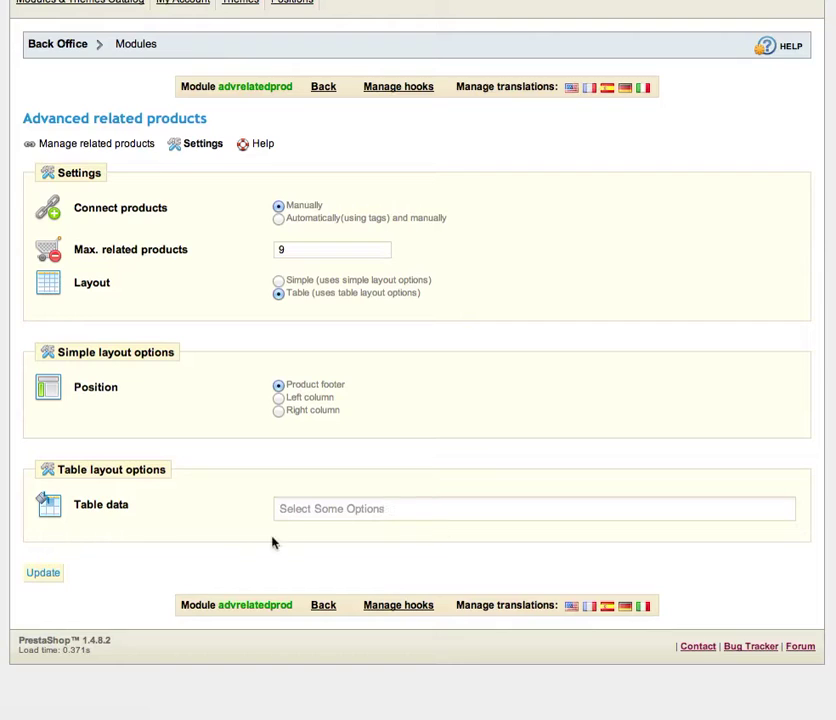
Look through the options available for Table data and add Image as the first one
click(330, 509)
scroll(373, 601, down, 2)
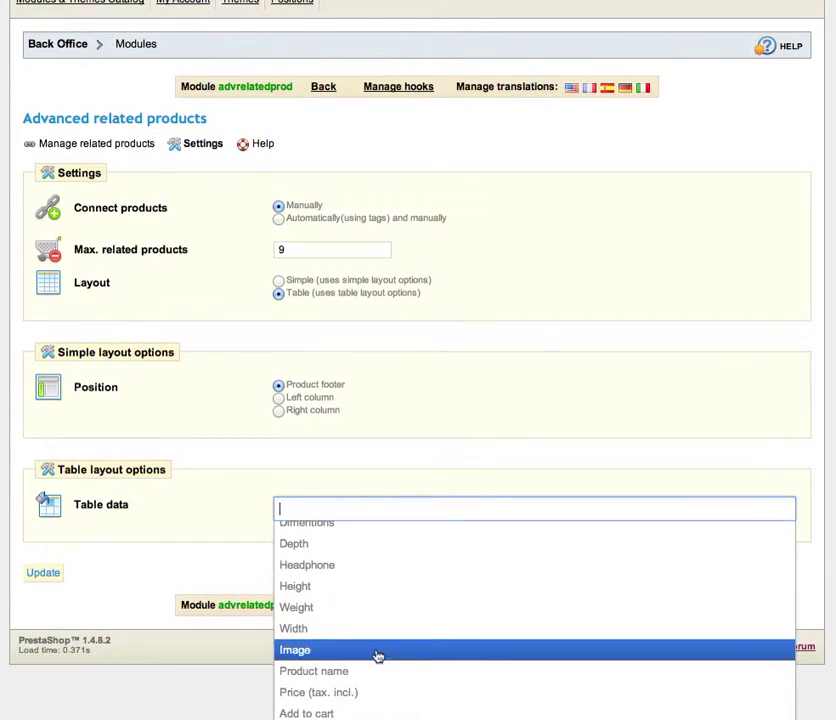
scroll(375, 595, up, 5)
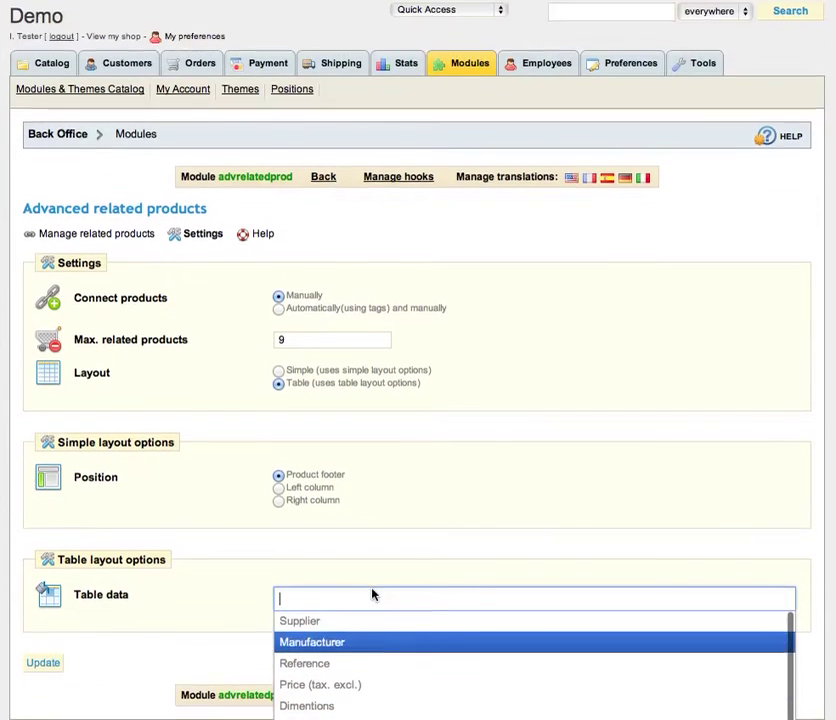
scroll(388, 577, down, 3)
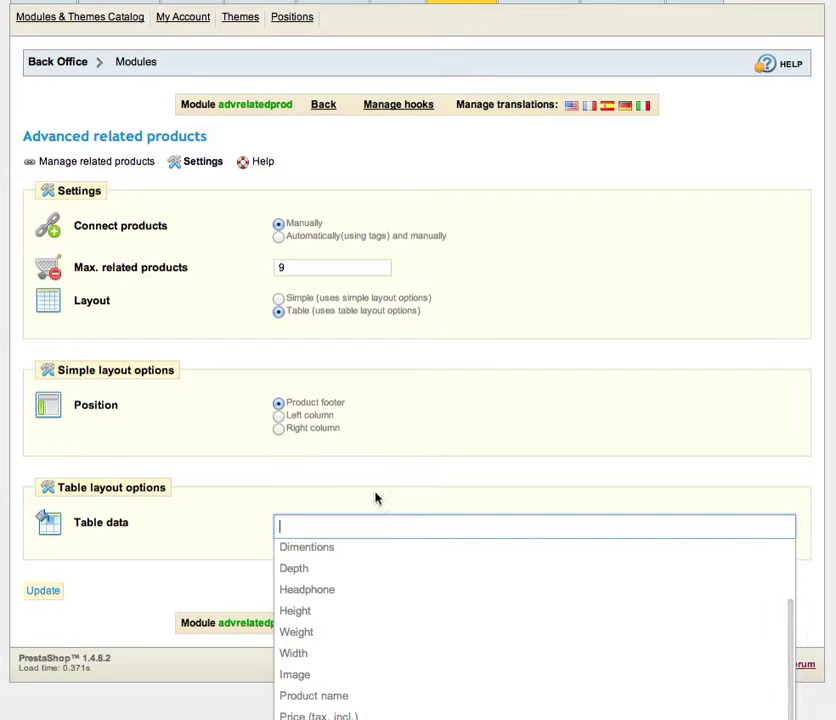
scroll(332, 549, up, 1)
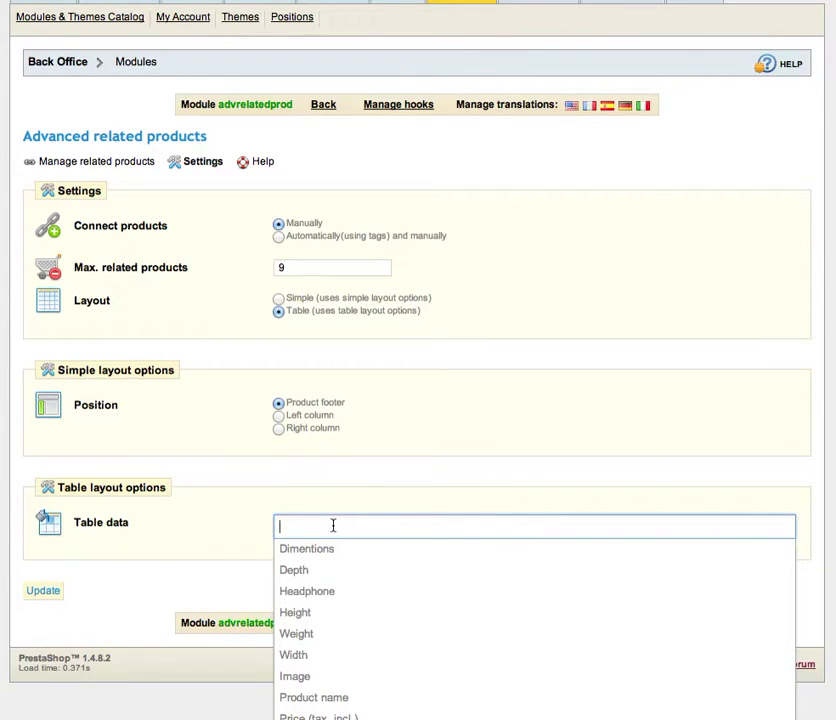
text(im)
key(Return)
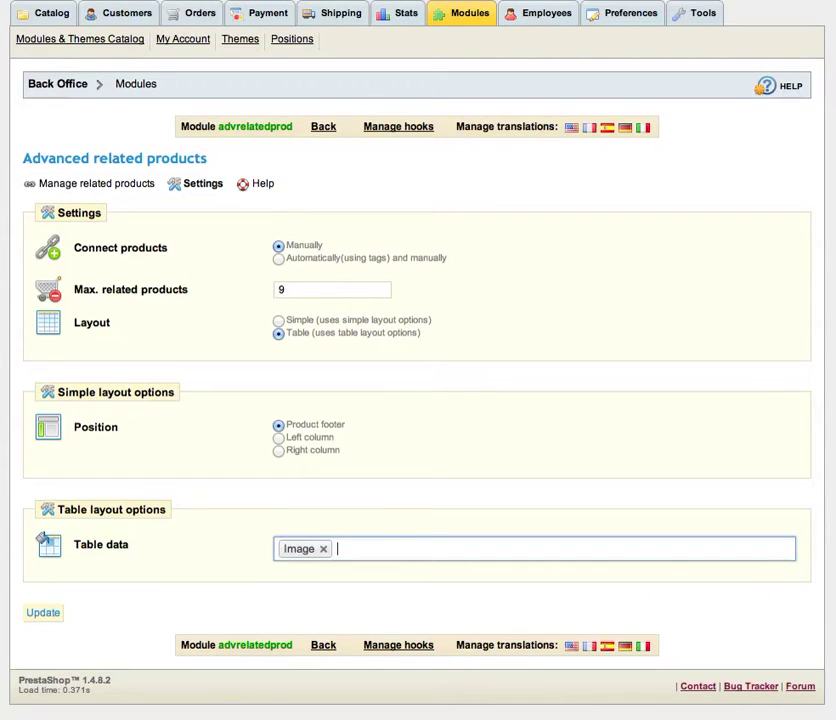
Add Product name and Price (tax. incl.) to Table data after Image
text(pr)
key(Down)
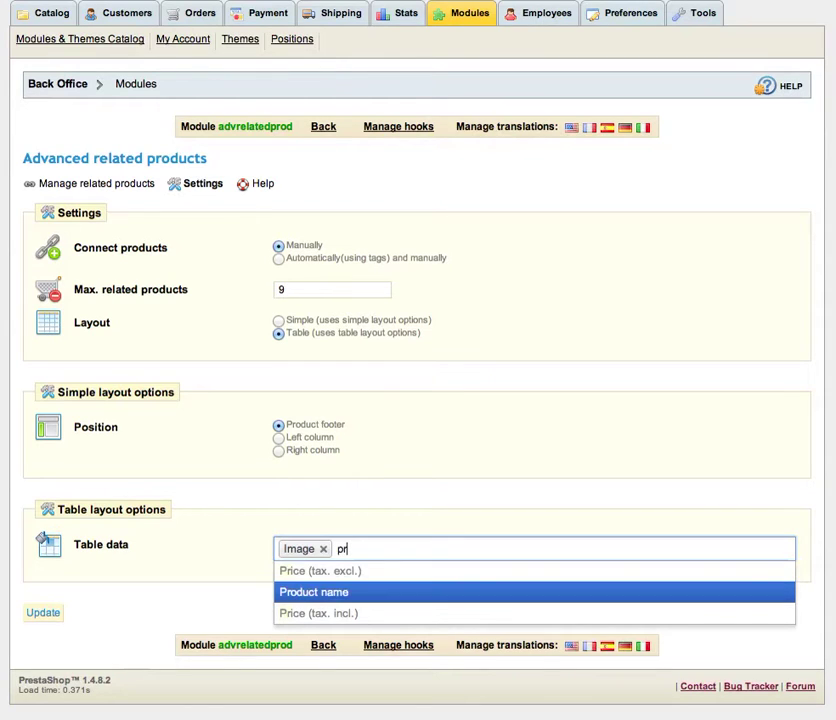
key(Return)
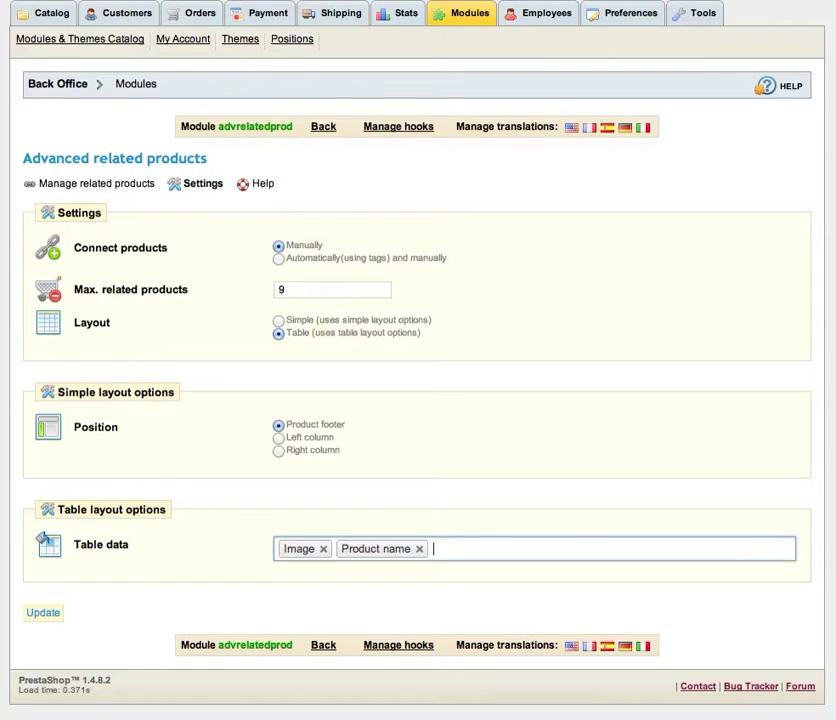
text(pri)
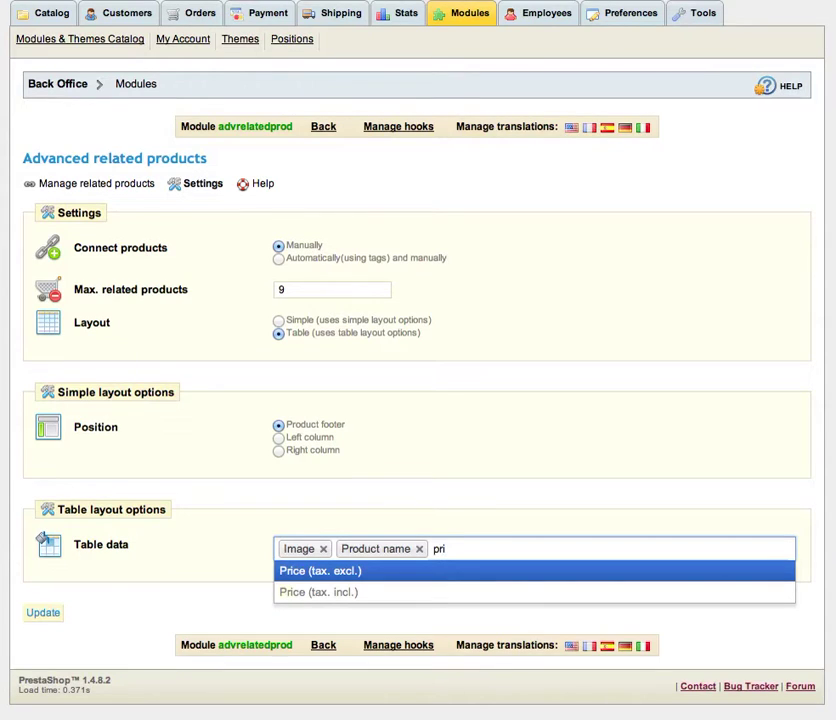
key(Down)
key(Return)
Add the Add to cart option to Table data and check the remaining options
text(j)
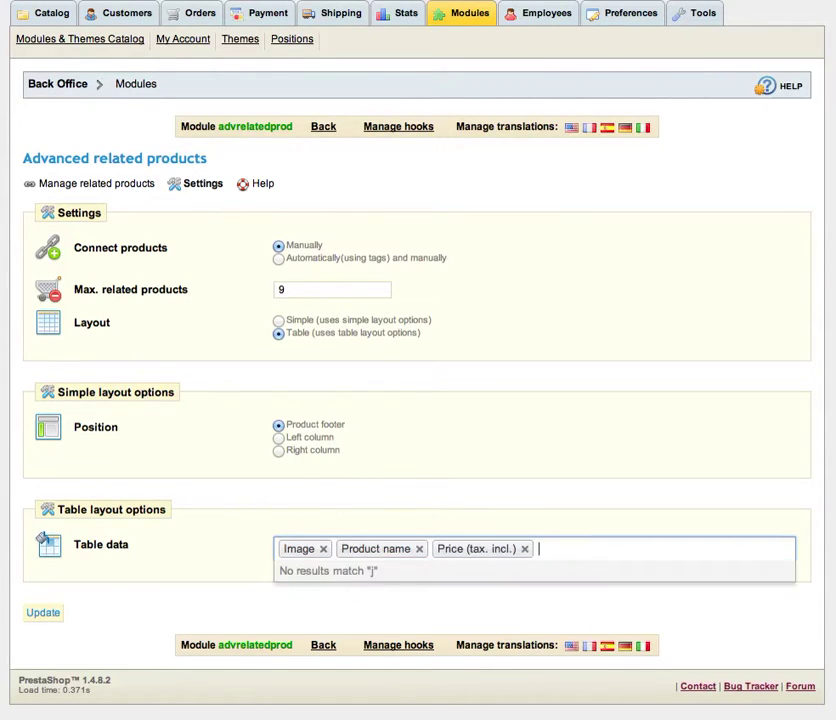
text(ad)
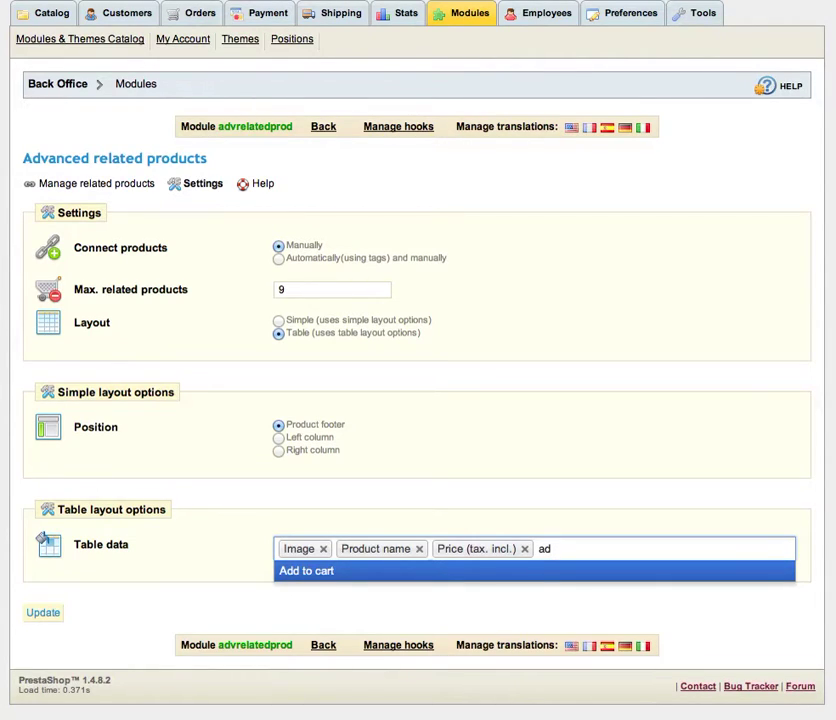
key(Return)
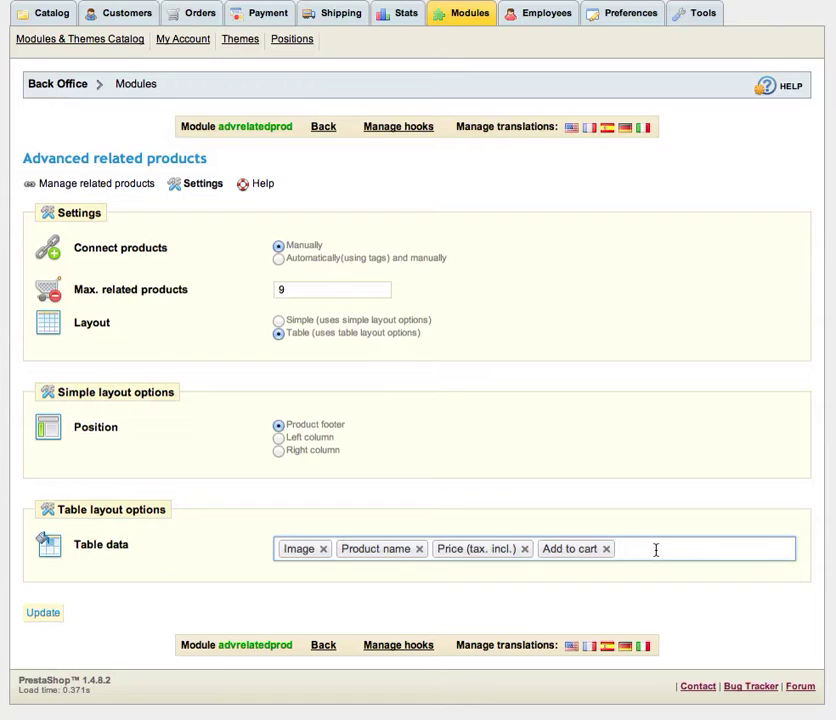
click(707, 543)
scroll(665, 632, down, 1)
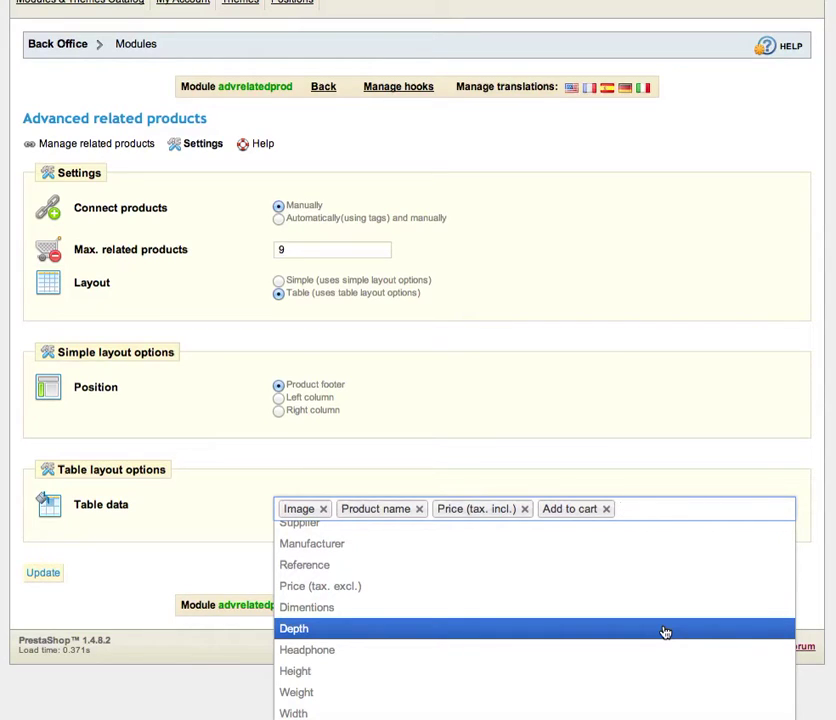
click(667, 448)
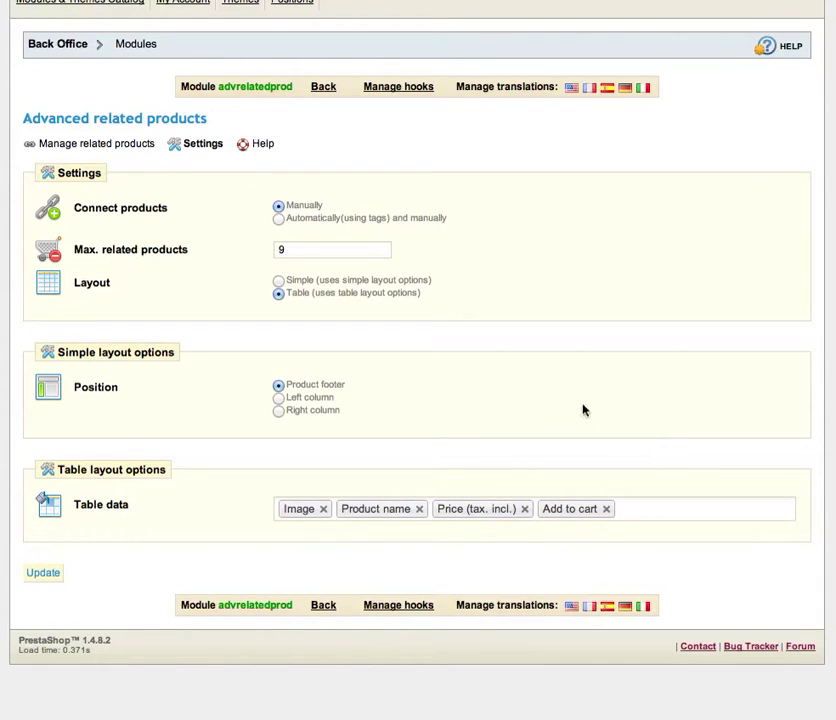
Save the module's settings and look over the updated page
scroll(475, 373, up, 2)
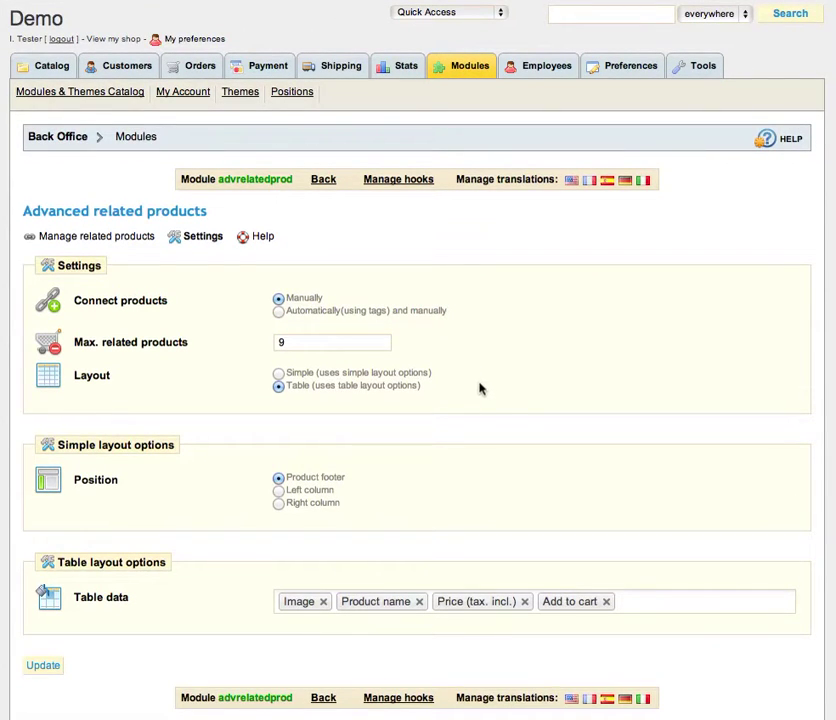
scroll(509, 420, down, 2)
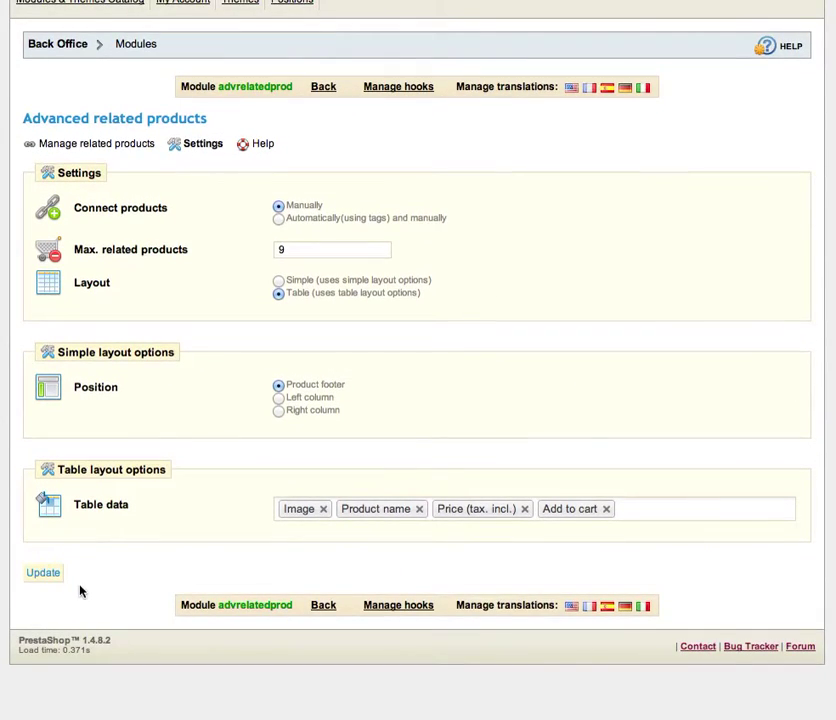
click(42, 571)
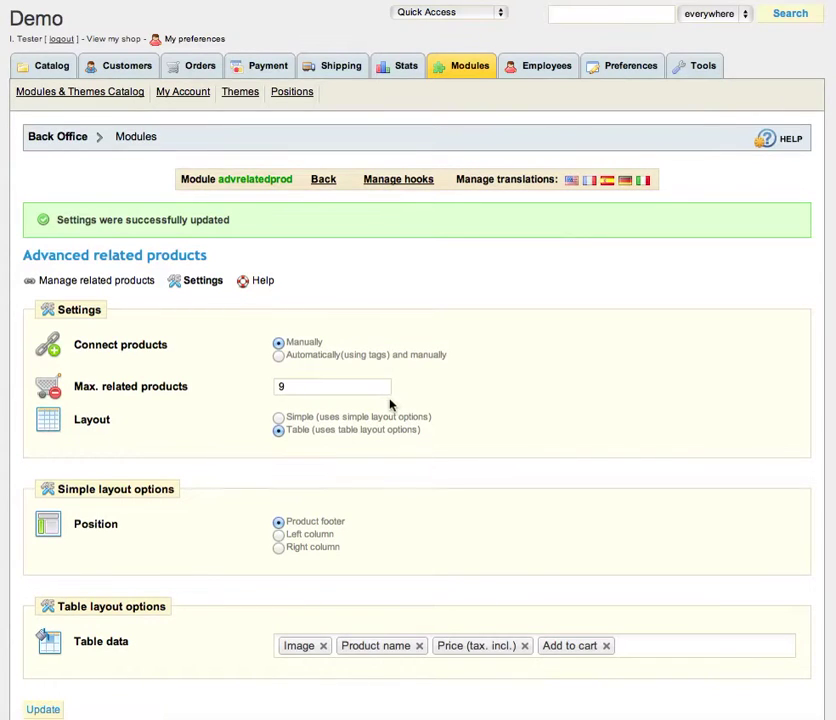
scroll(433, 418, down, 3)
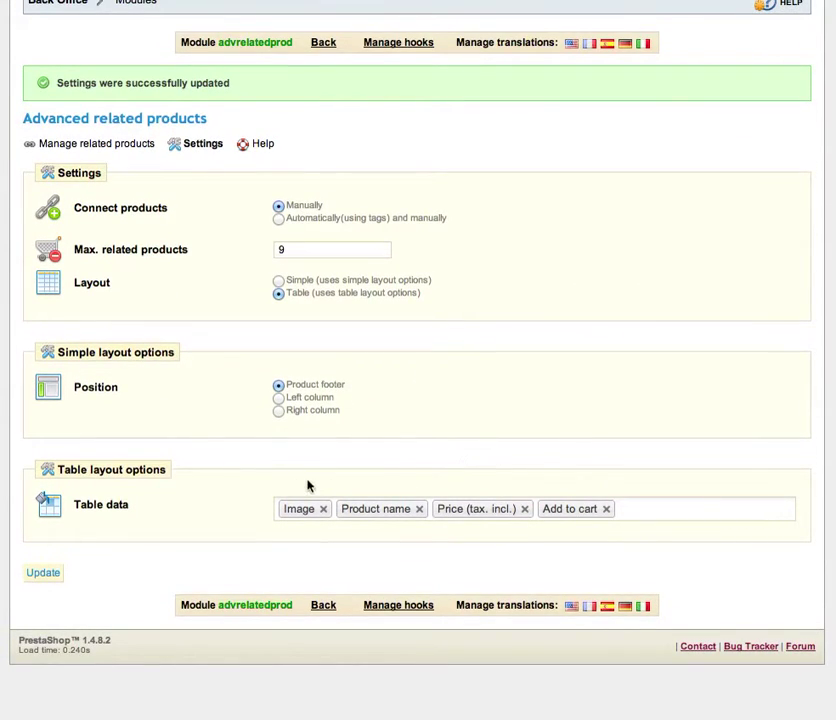
Open the catalog's Features list to view the product features
scroll(371, 455, up, 3)
click(41, 68)
click(150, 93)
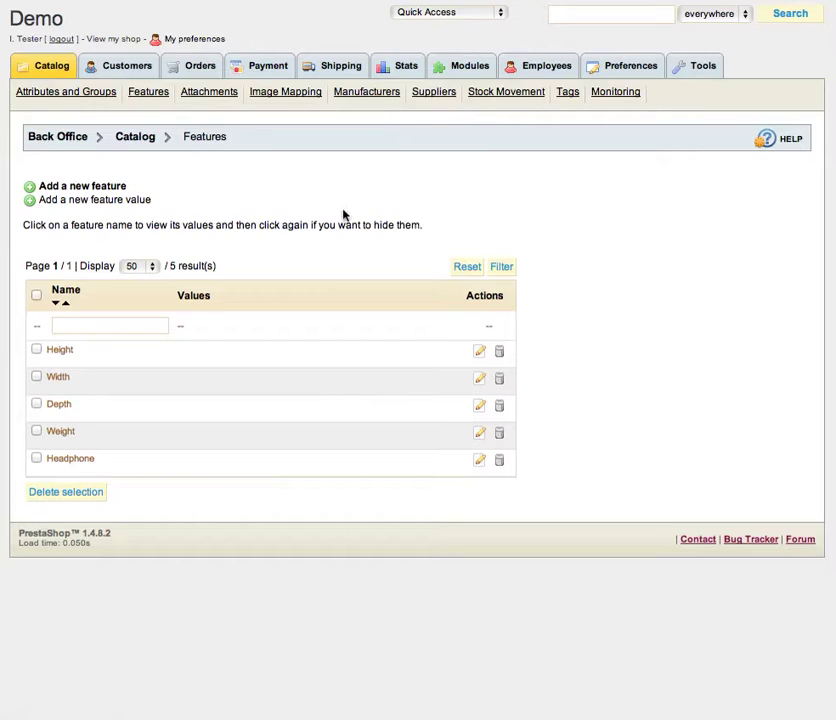
Open the configuration of the Advanced related products module from Other Modules
click(468, 66)
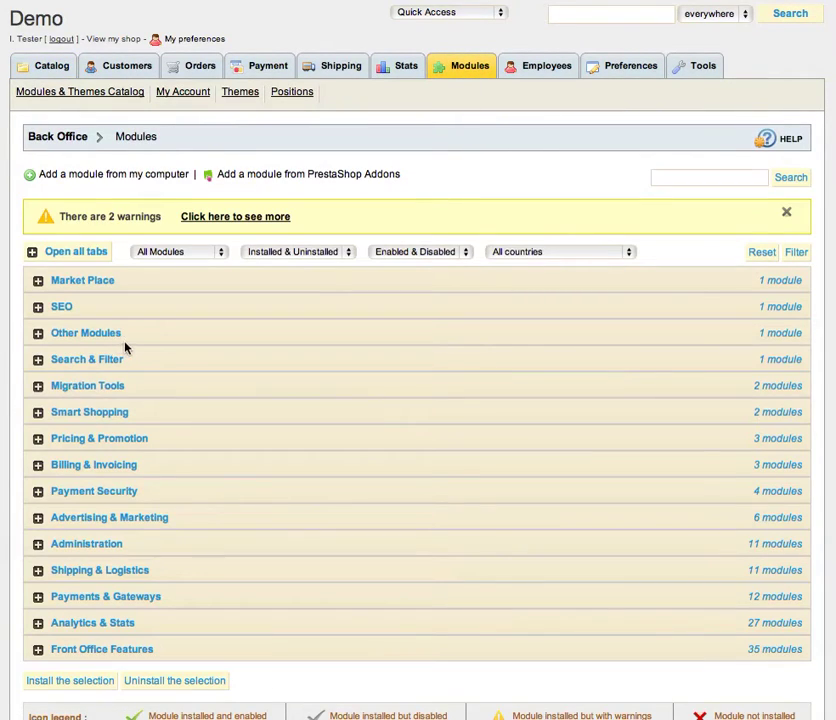
click(108, 336)
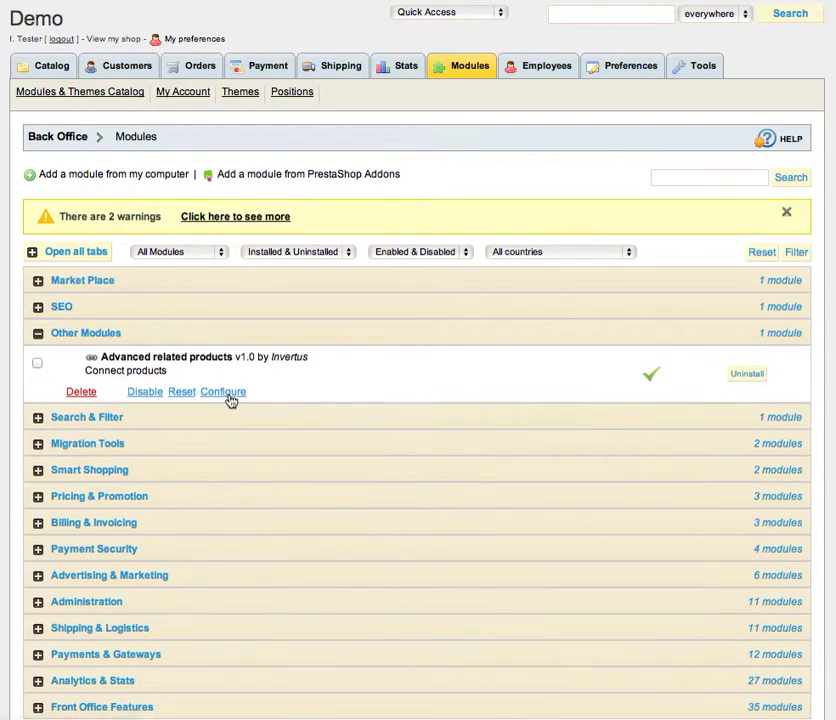
click(226, 392)
Review the module's settings and the options still available for Table data
click(208, 249)
scroll(580, 502, down, 2)
click(692, 509)
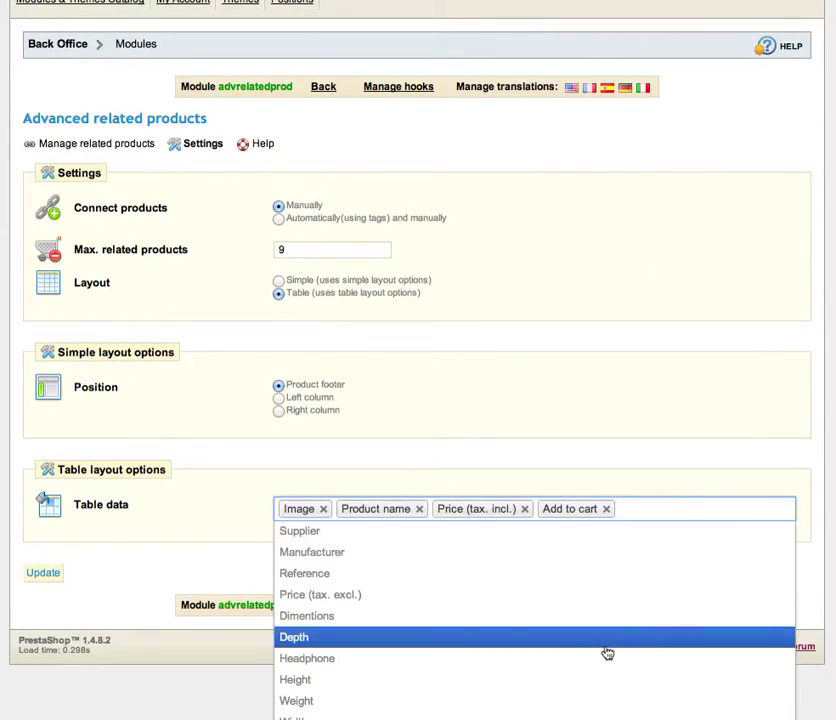
click(627, 448)
scroll(587, 422, up, 2)
scroll(587, 422, down, 2)
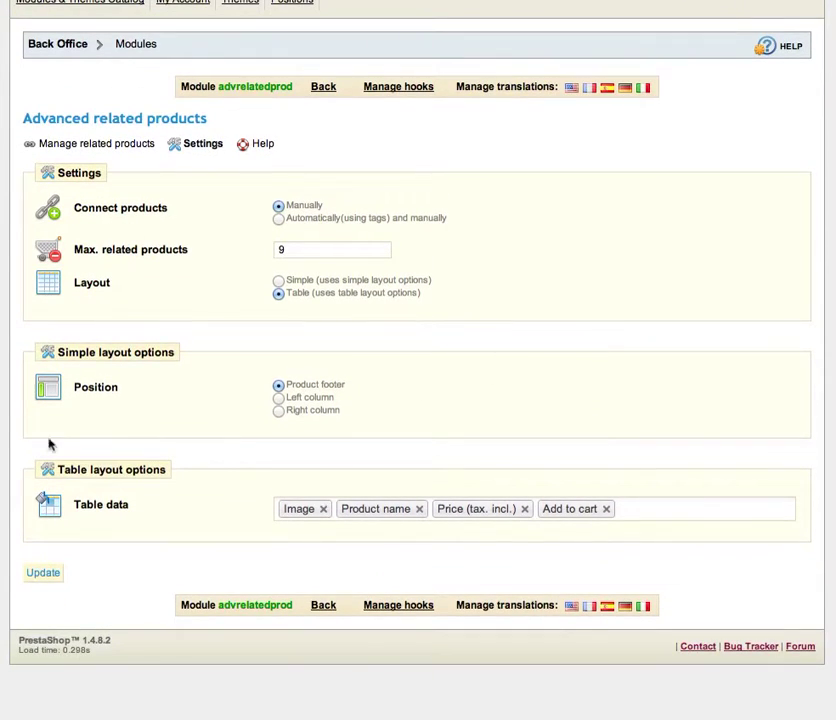
Open the related products management and select iPod Nano from the iPods category
click(82, 145)
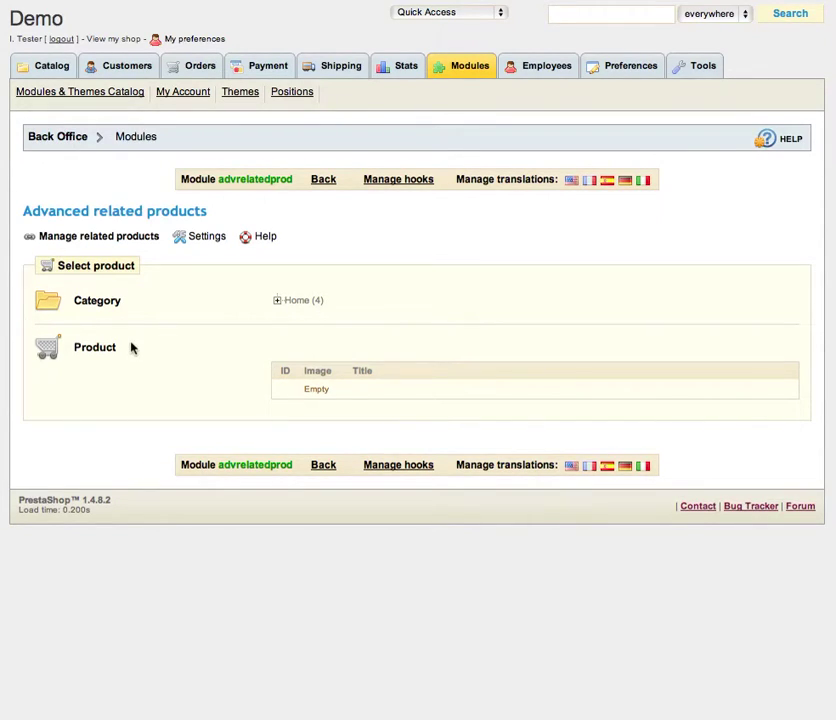
click(277, 300)
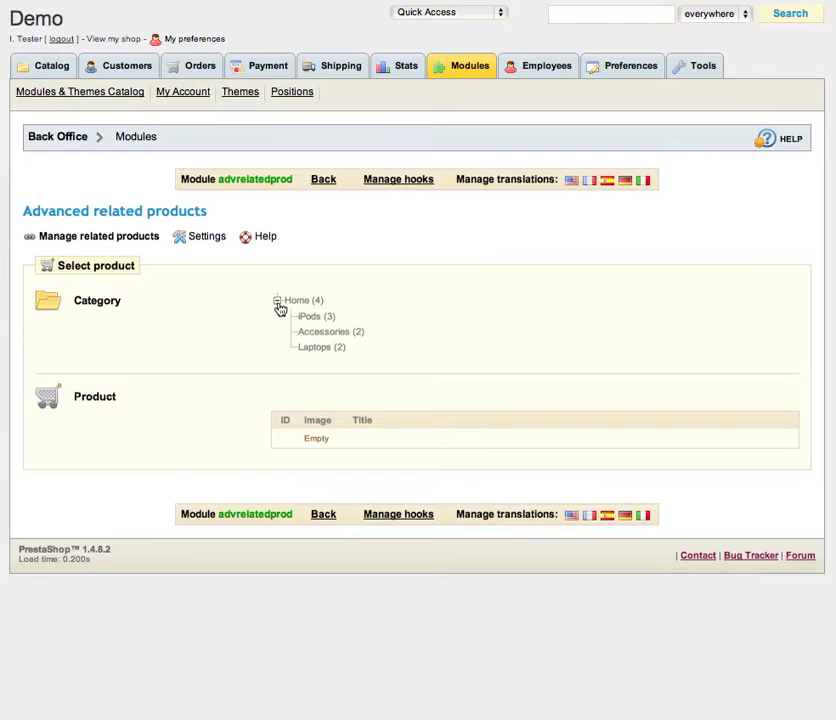
click(326, 317)
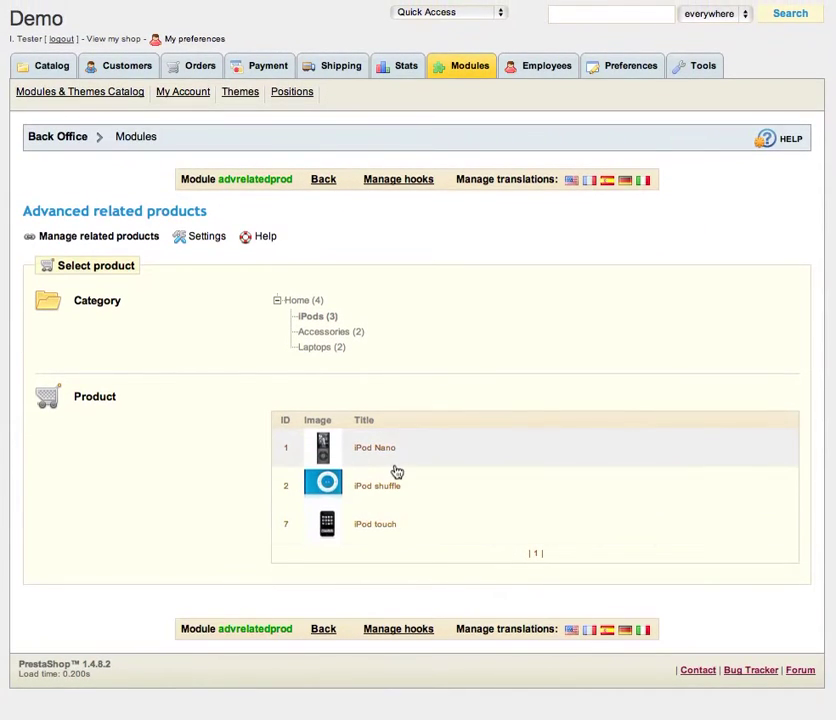
click(372, 451)
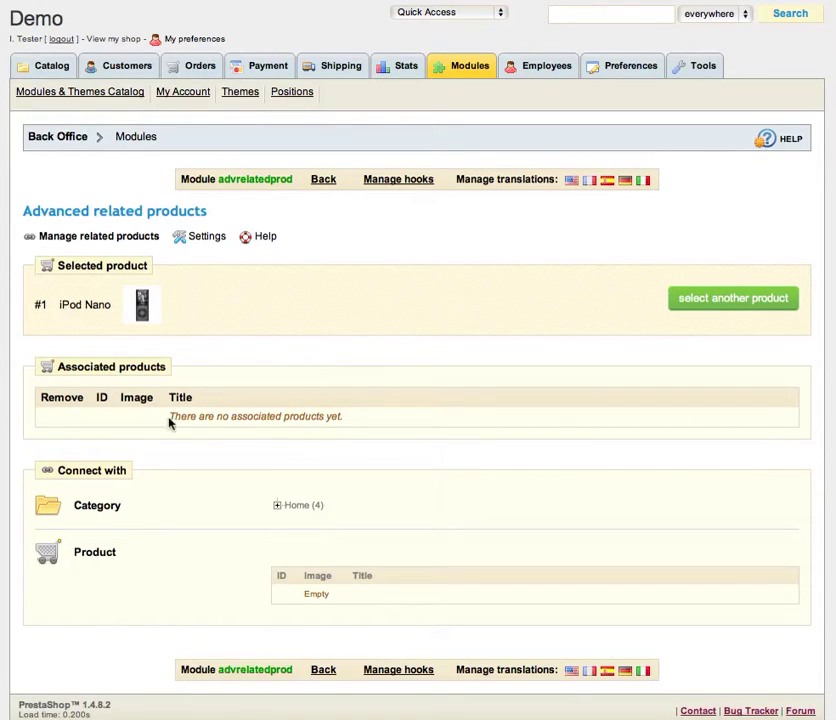
Connect the iPod Nano with Shure SE210 Sound-Isolating Earphones for iPod and iPhone from the Accessories category
drag(360, 424, 170, 416)
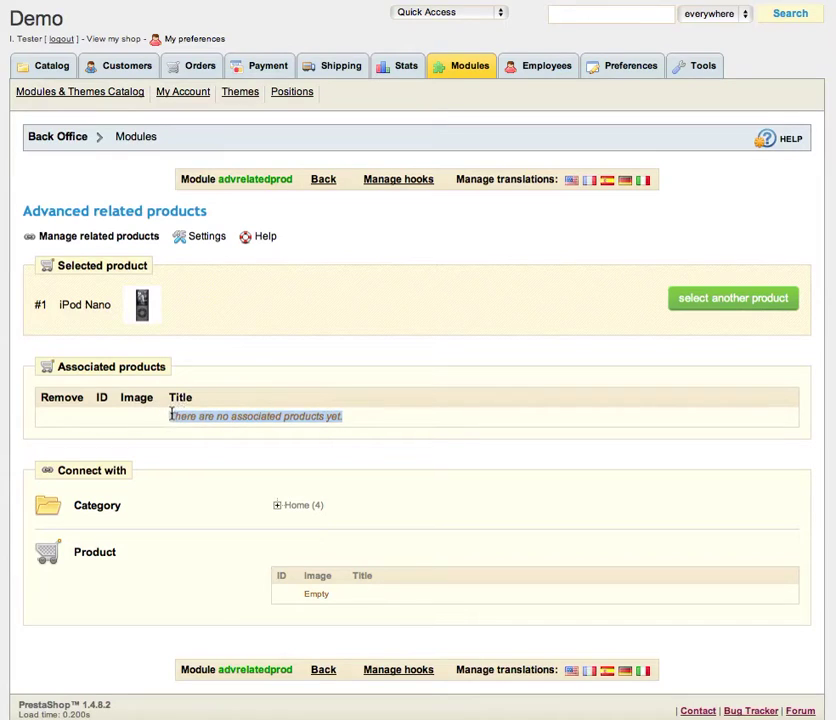
scroll(187, 420, down, 1)
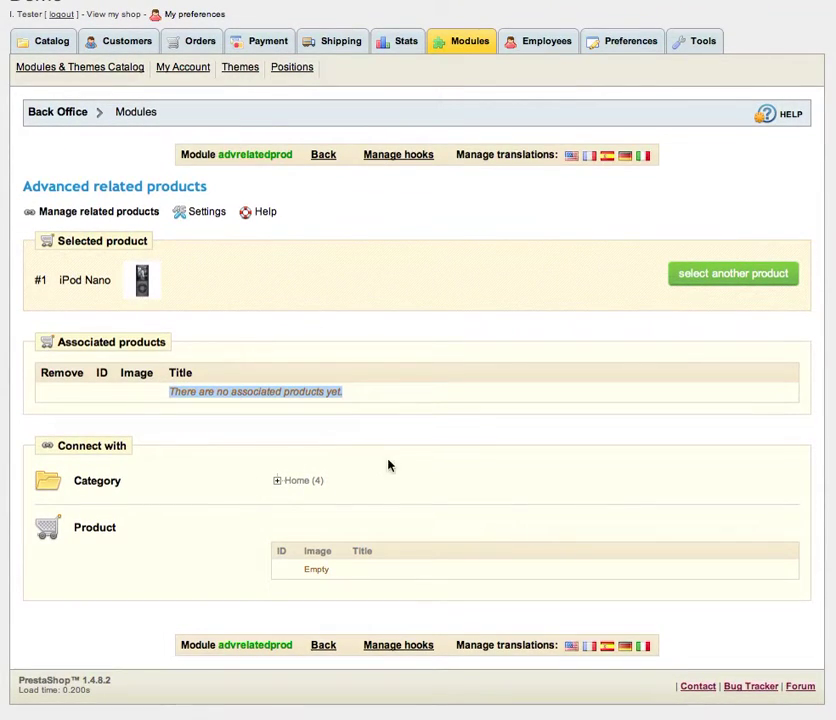
drag(58, 446, 130, 446)
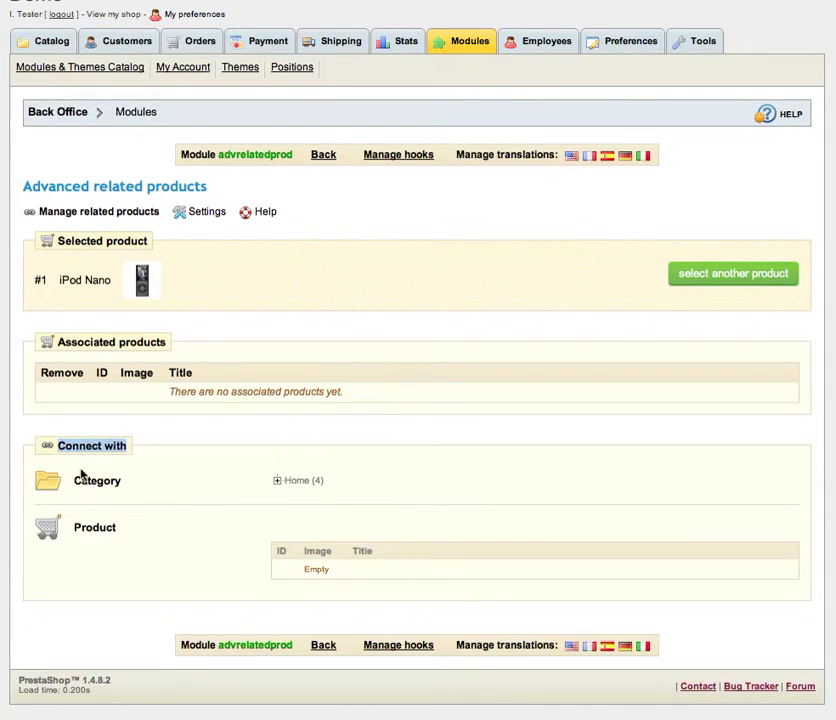
click(277, 480)
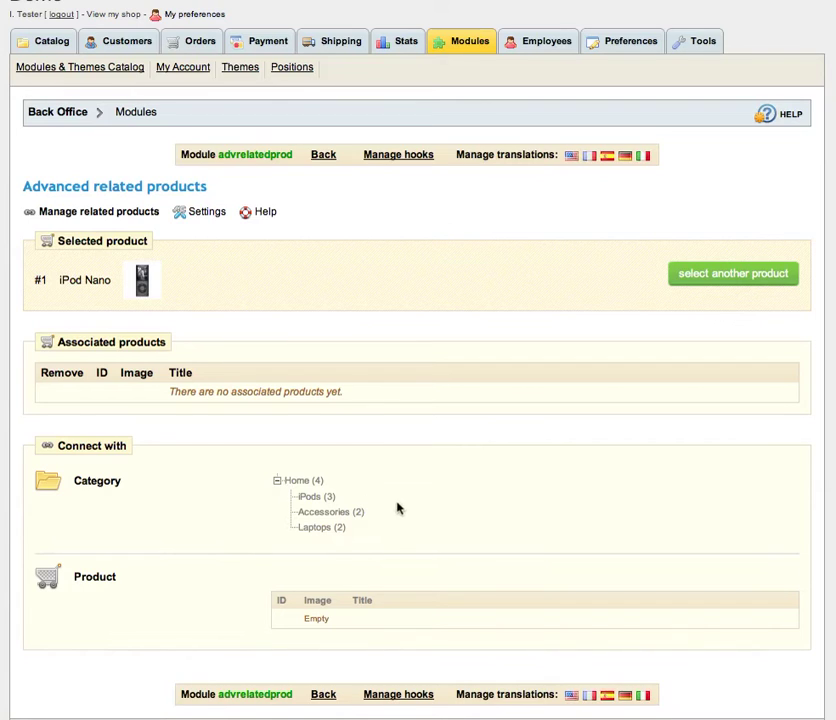
click(330, 513)
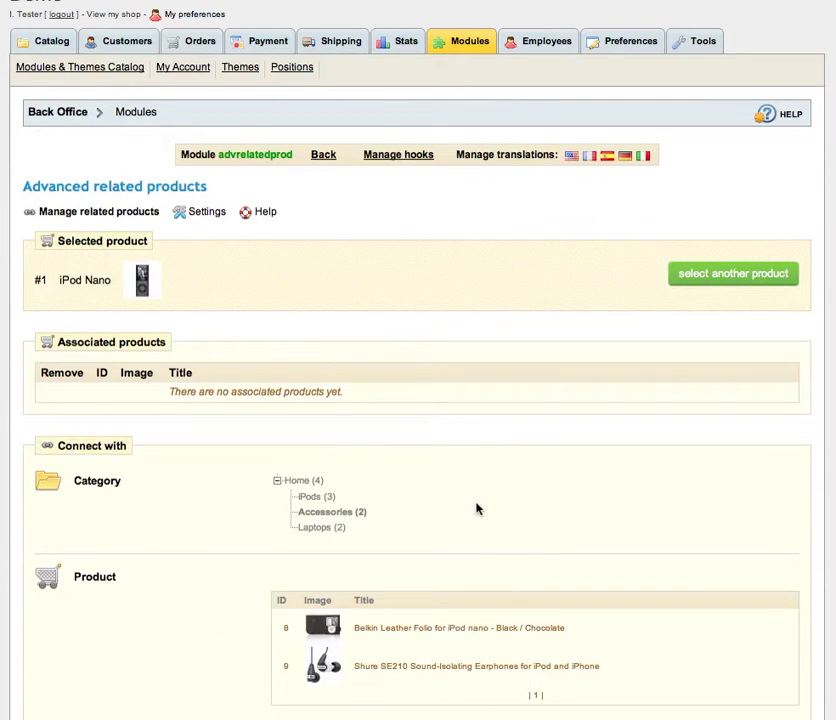
scroll(476, 509, down, 3)
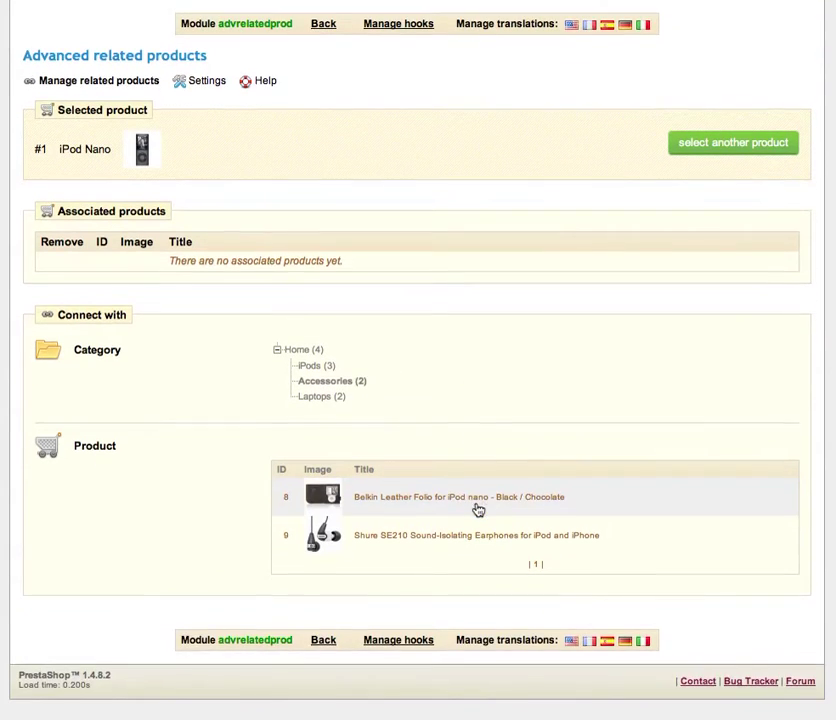
click(429, 542)
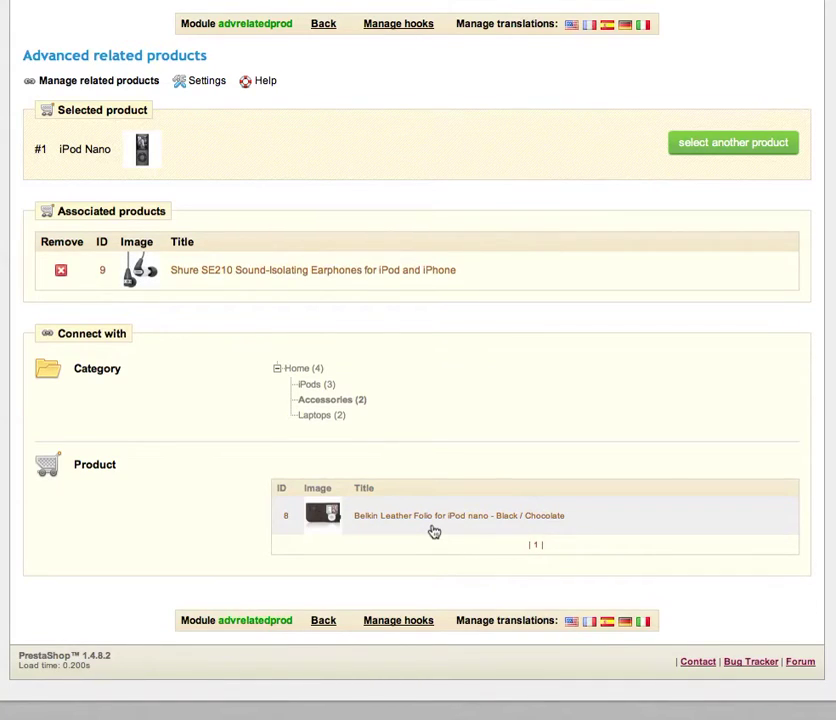
Connect the iPod Nano with MacBook from the Laptops category and review its associated products
click(322, 418)
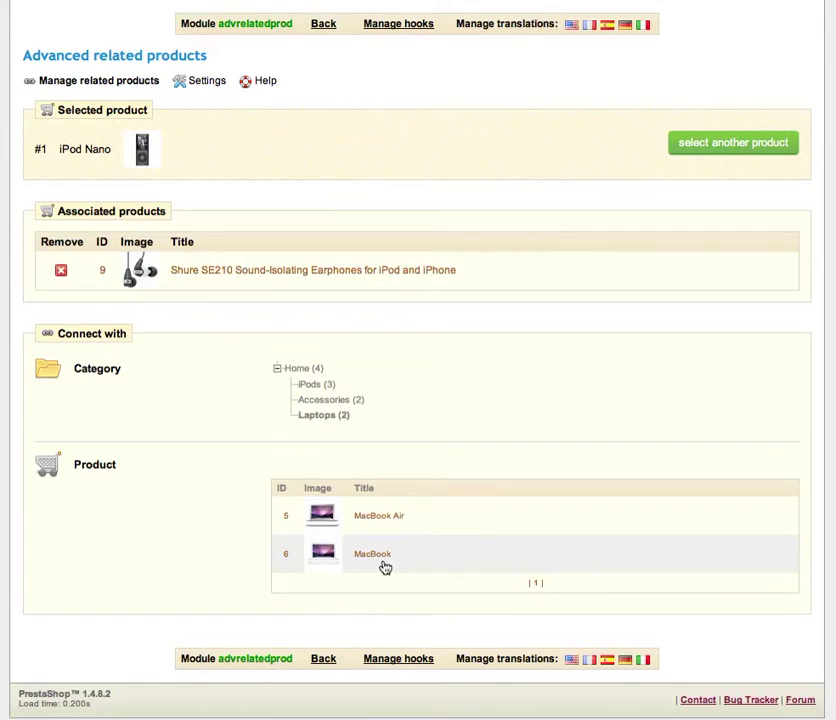
click(384, 565)
scroll(540, 488, up, 1)
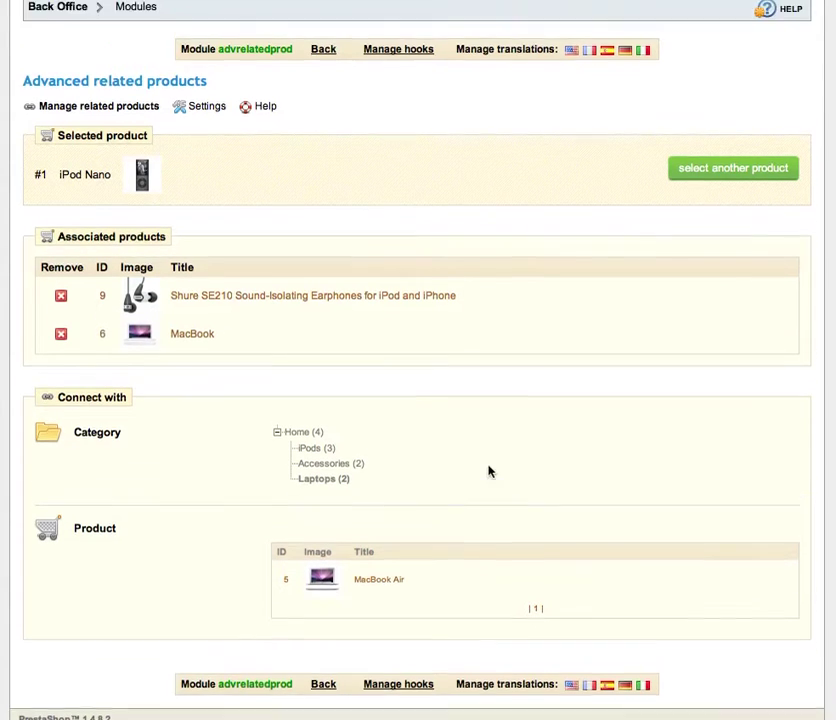
scroll(489, 471, up, 3)
scroll(194, 595, down, 4)
scroll(194, 595, up, 4)
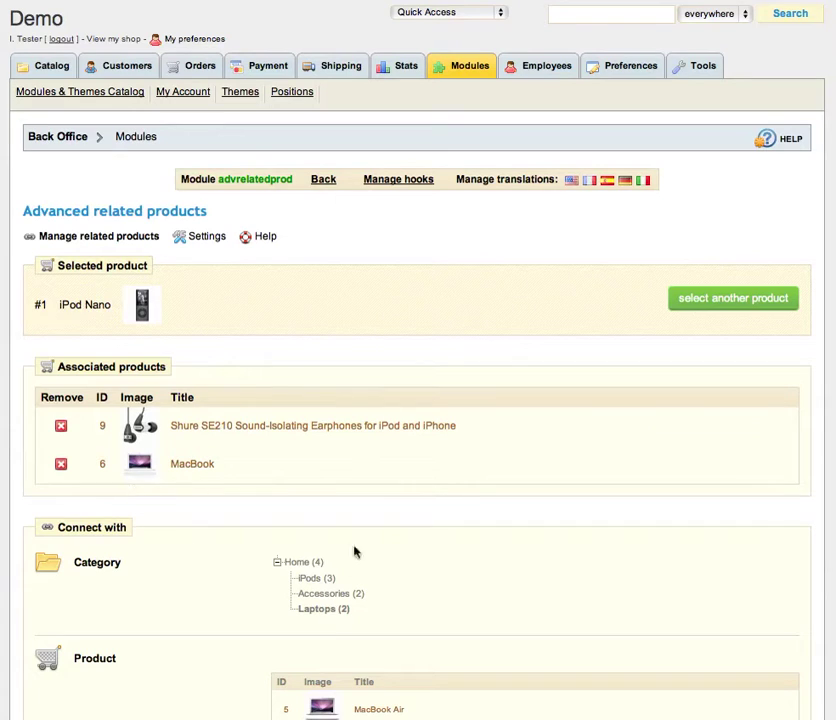
scroll(246, 509, down, 3)
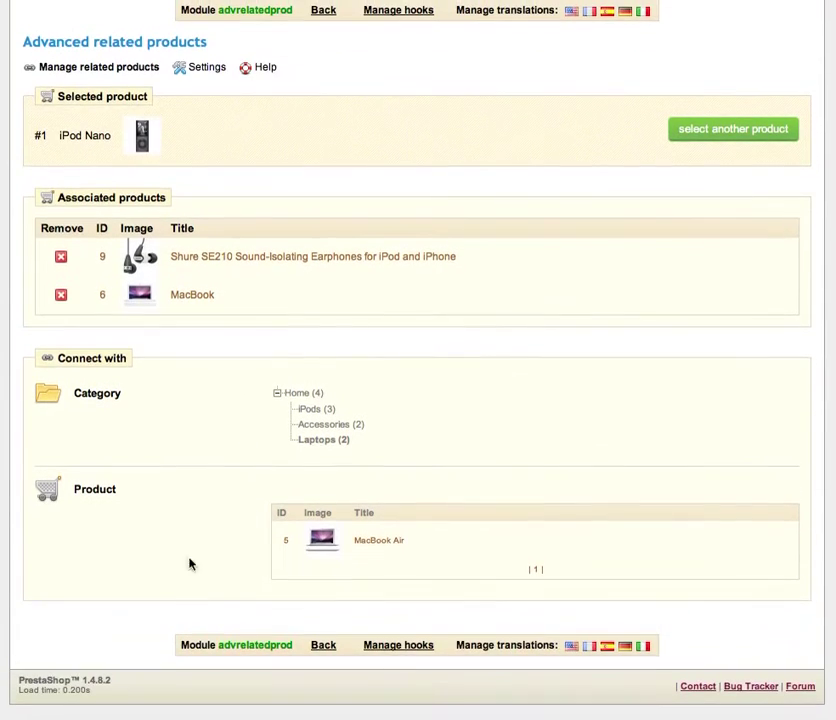
scroll(143, 434, up, 3)
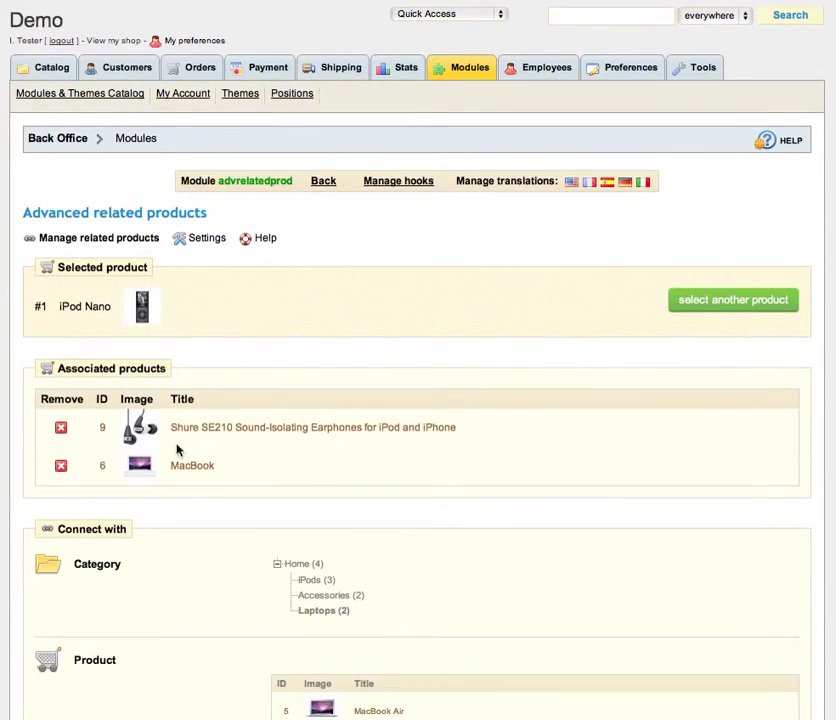
Switch the selected product to MacBook Air from the Laptops category and review its associated products
click(716, 301)
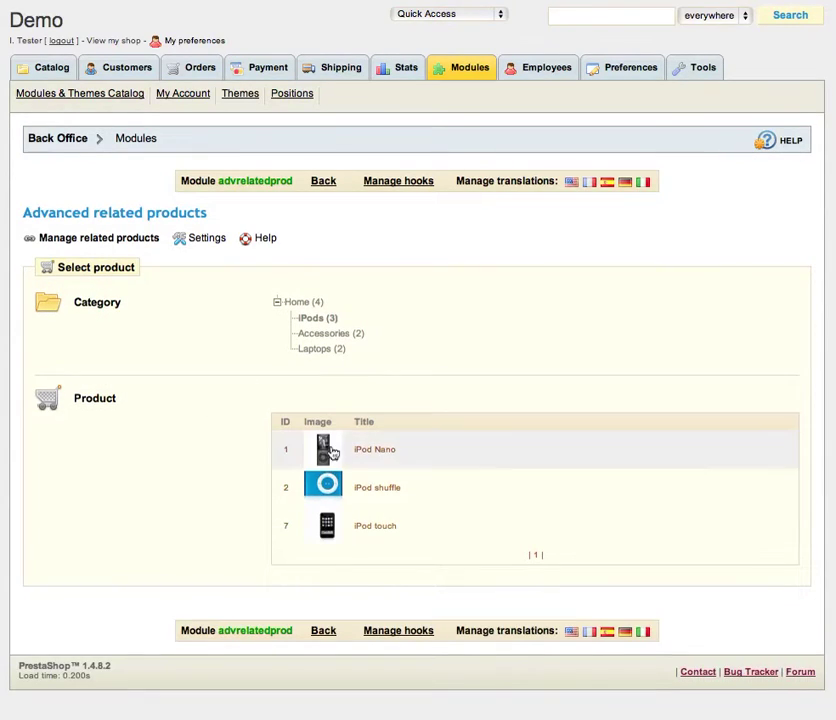
click(318, 350)
click(385, 455)
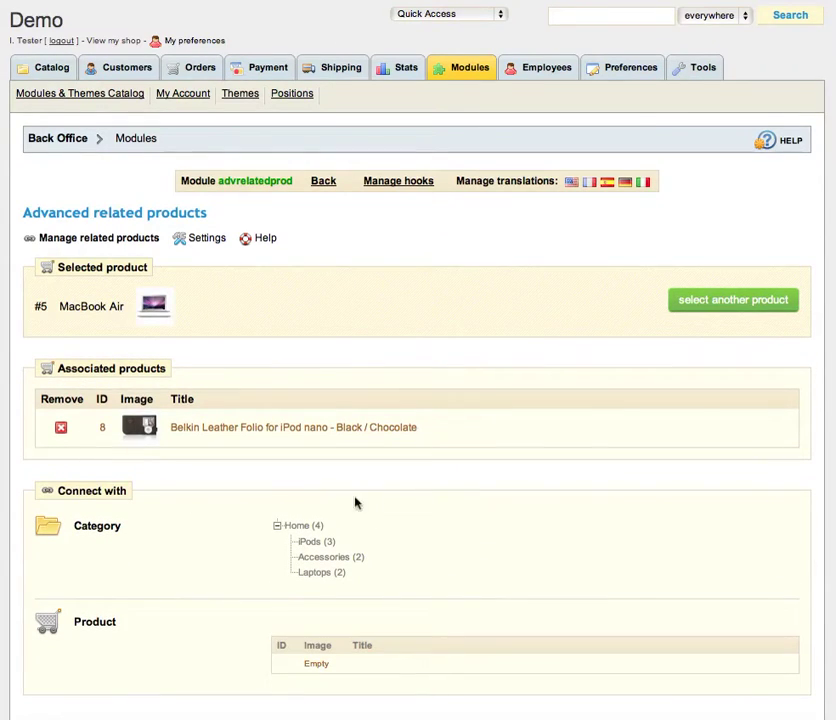
scroll(394, 540, down, 3)
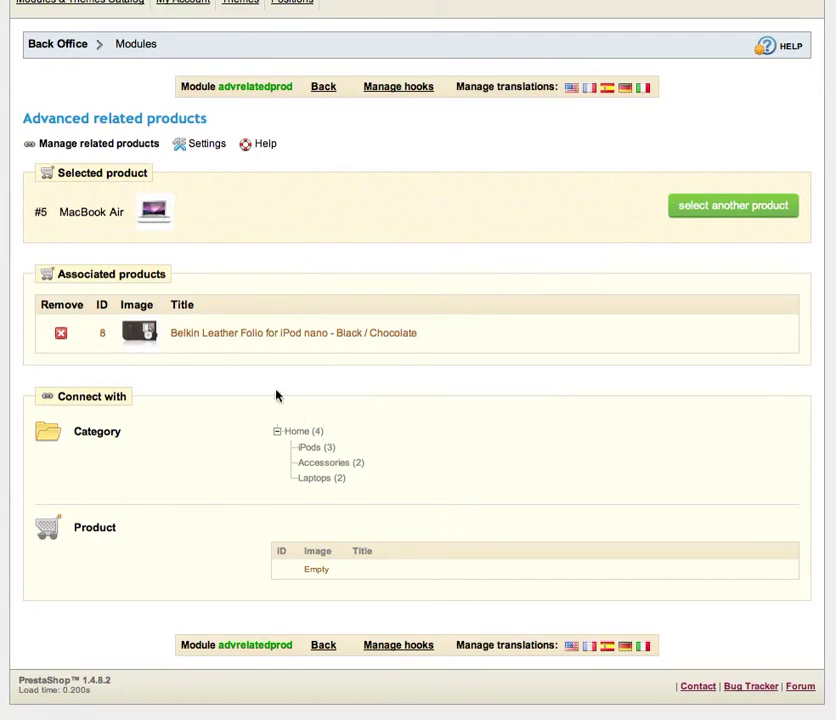
scroll(313, 396, up, 3)
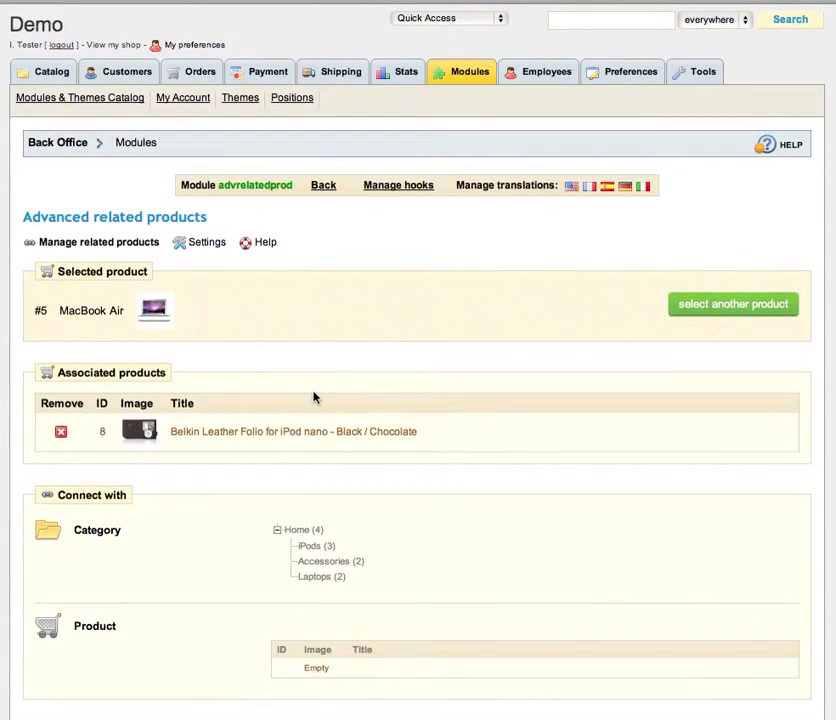
scroll(313, 396, down, 3)
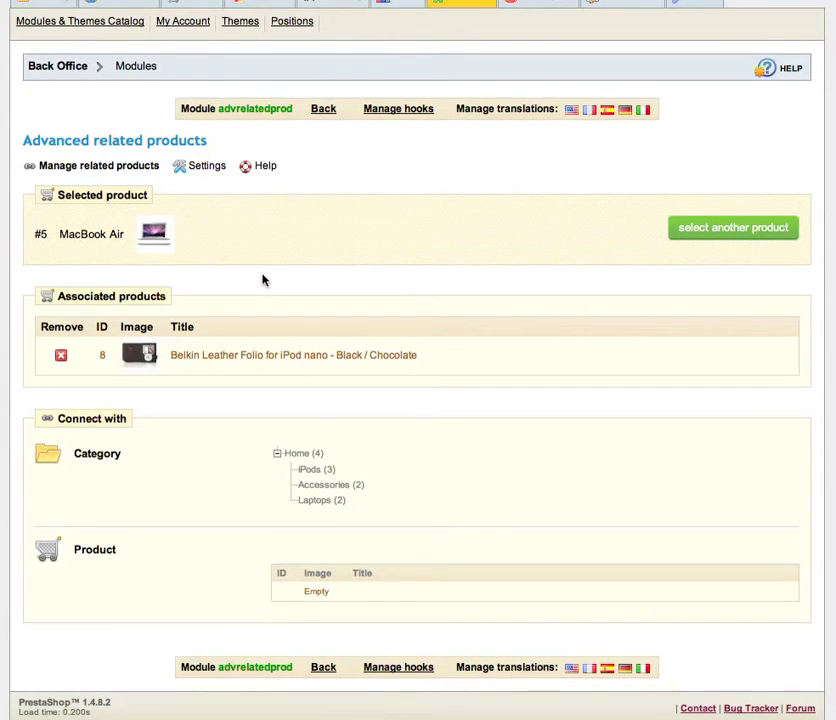
scroll(263, 280, up, 2)
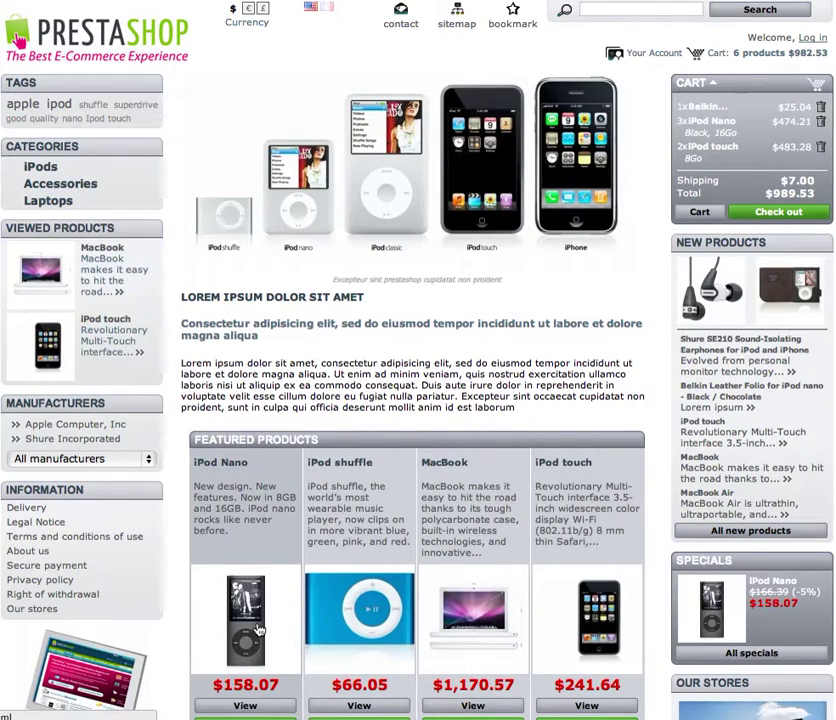
Open the iPod Nano product page in the storefront and view its related products table
scroll(258, 630, down, 2)
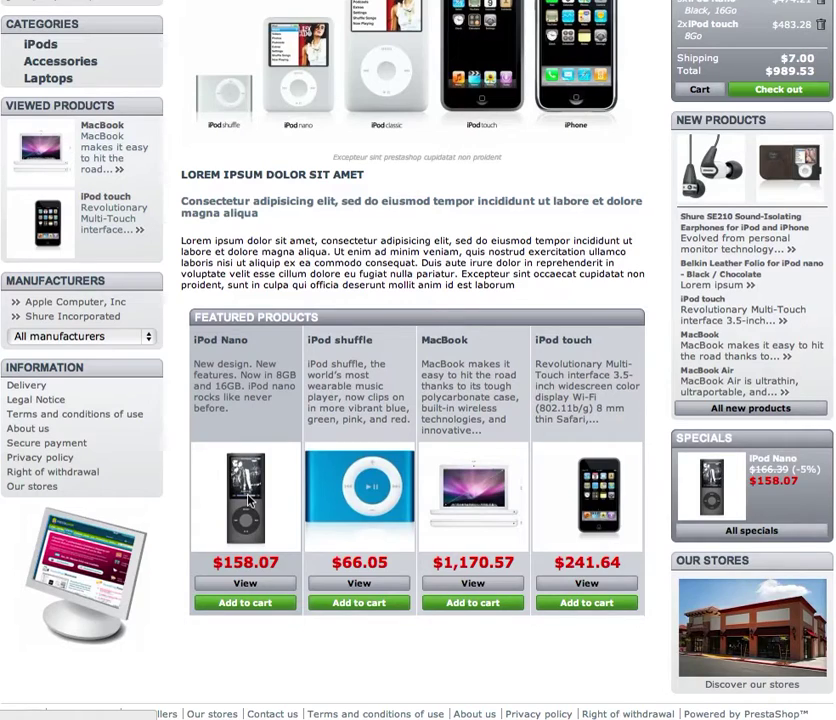
click(249, 500)
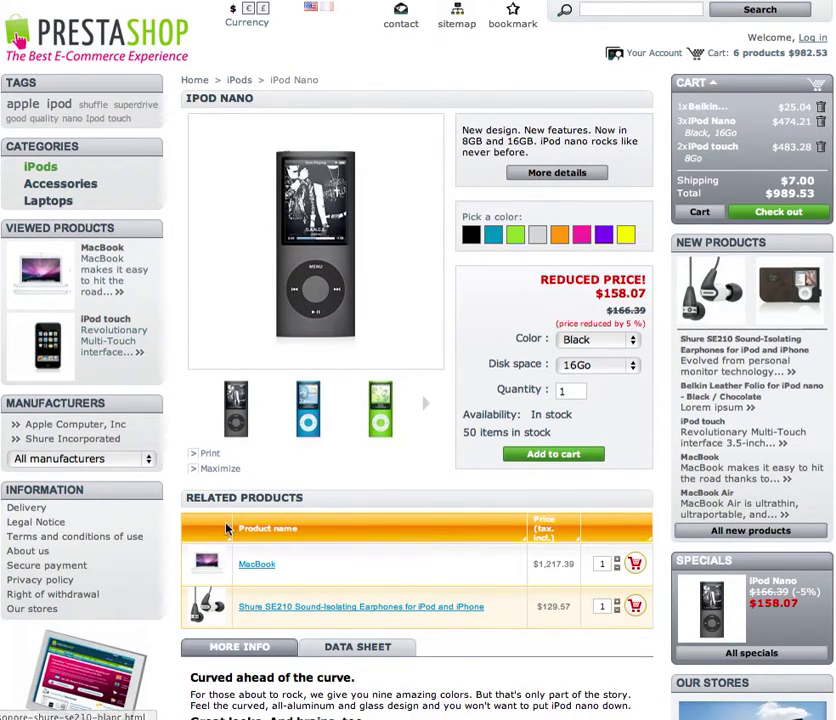
scroll(340, 565, down, 1)
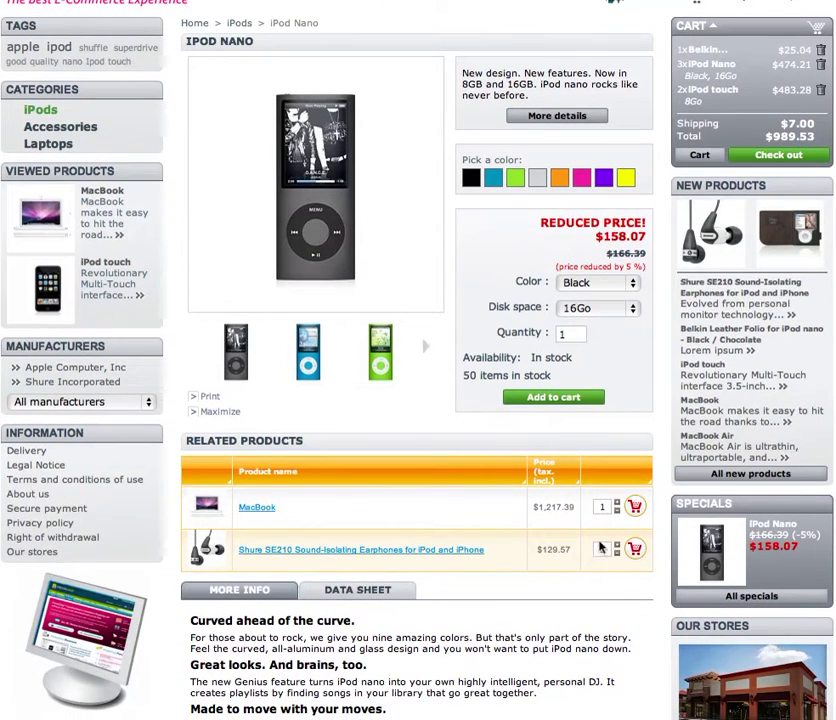
Set the related MacBook's quantity to 2 and add it to the cart
click(617, 505)
scroll(636, 519, down, 1)
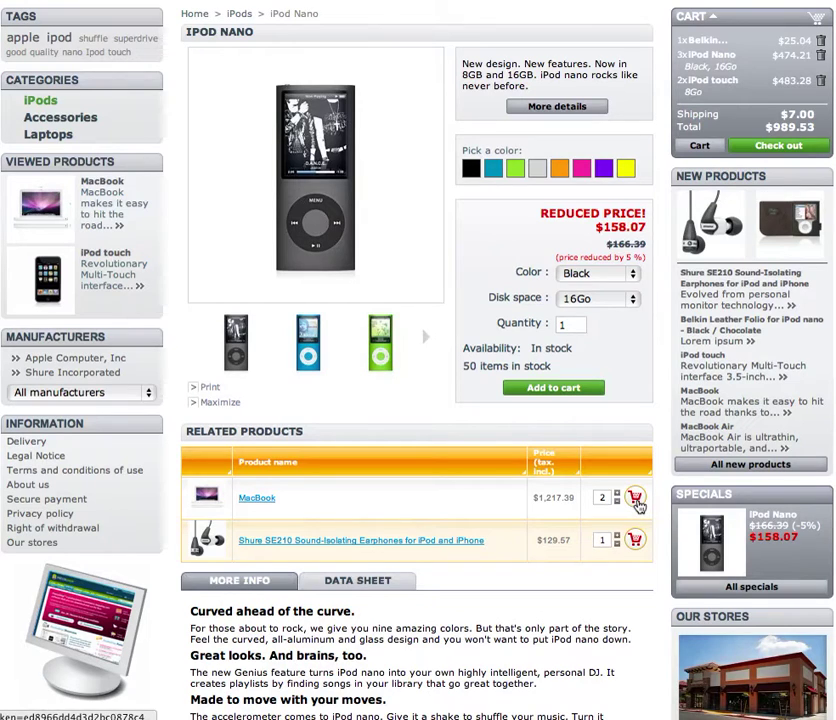
click(637, 503)
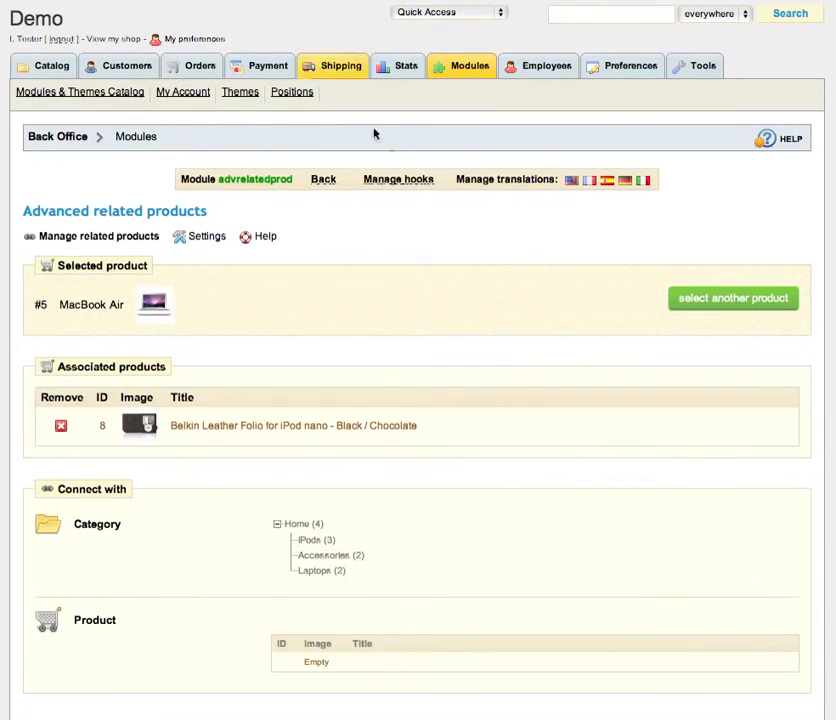
Save the module's settings with Layout set to Simple and check the iPod Nano's storefront page
scroll(370, 335, down, 2)
click(203, 145)
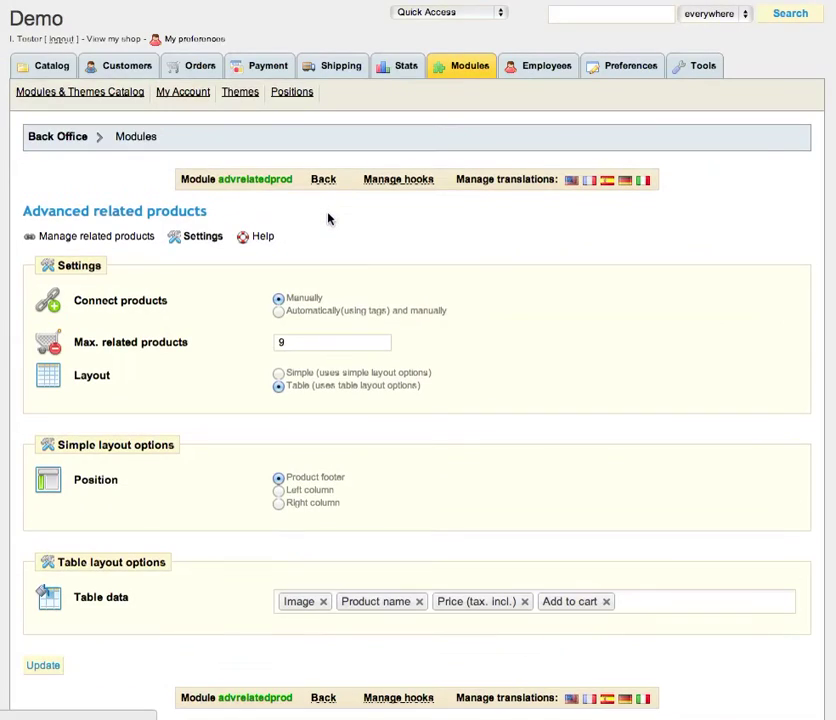
scroll(506, 411, down, 2)
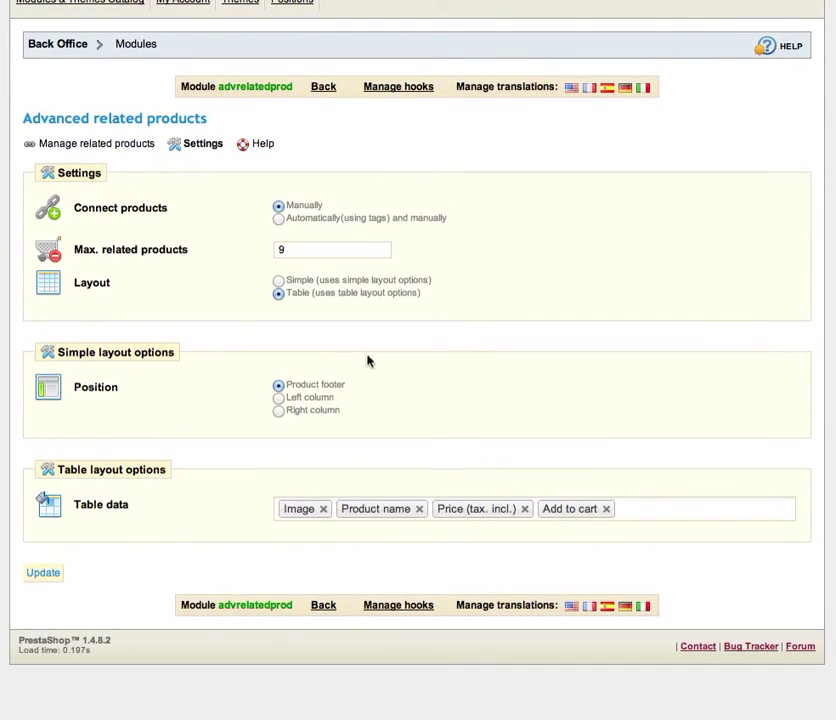
click(278, 281)
click(50, 573)
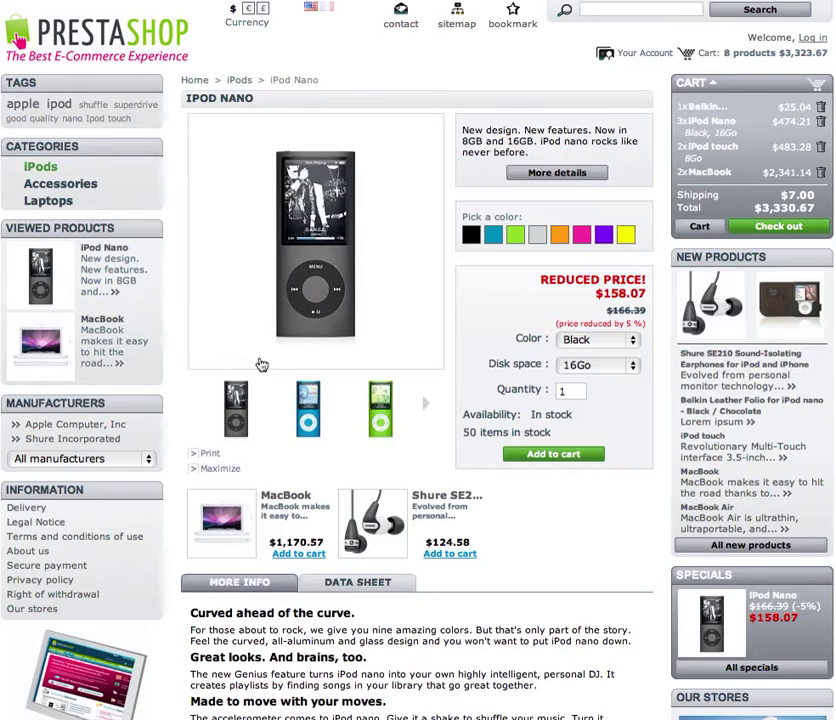
scroll(261, 366, down, 3)
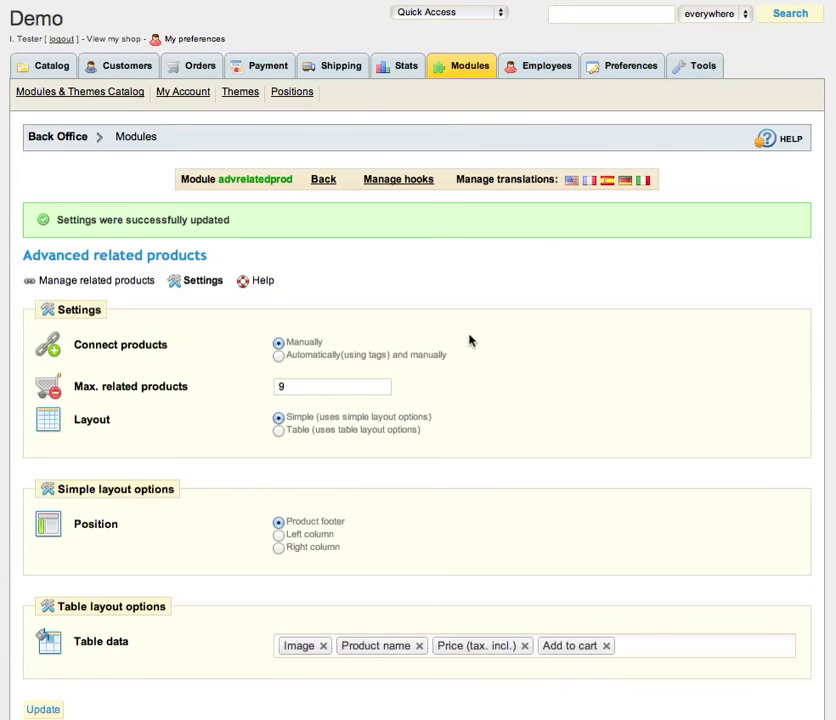
Save the simple layout options with Position set to Left column and check the iPod Nano's storefront page
scroll(470, 341, down, 3)
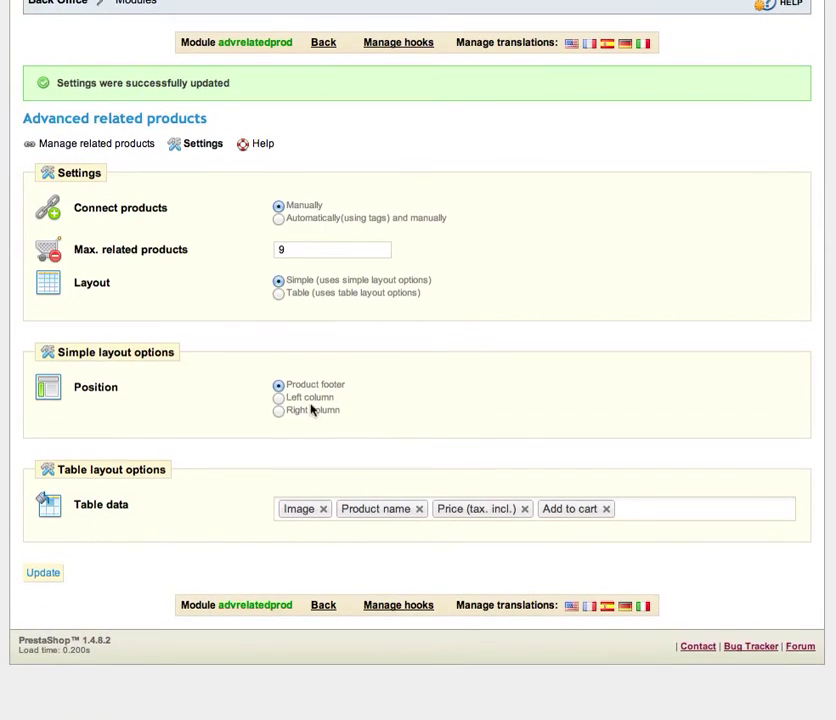
click(278, 398)
click(58, 573)
scroll(511, 271, down, 3)
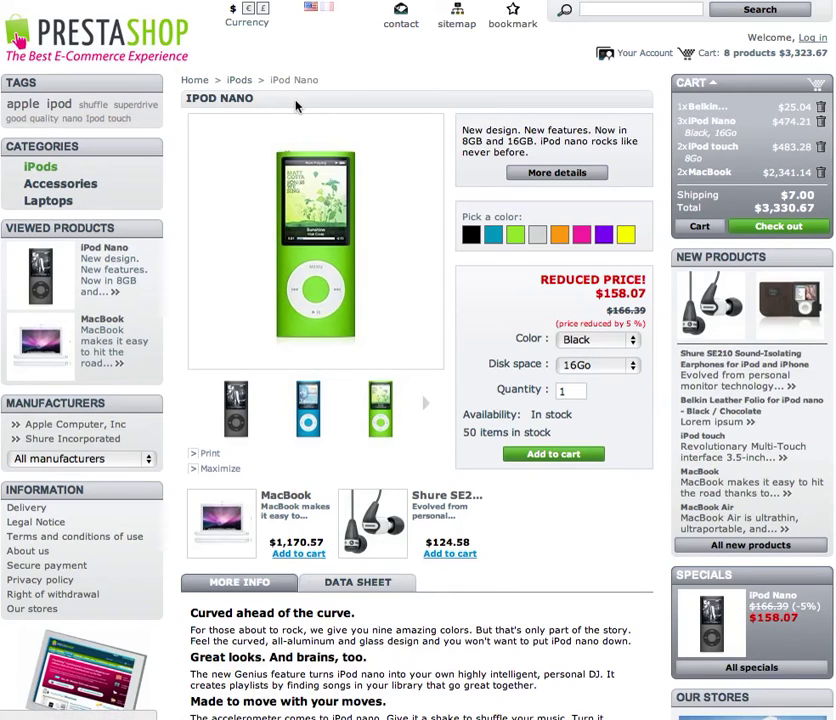
scroll(296, 105, down, 5)
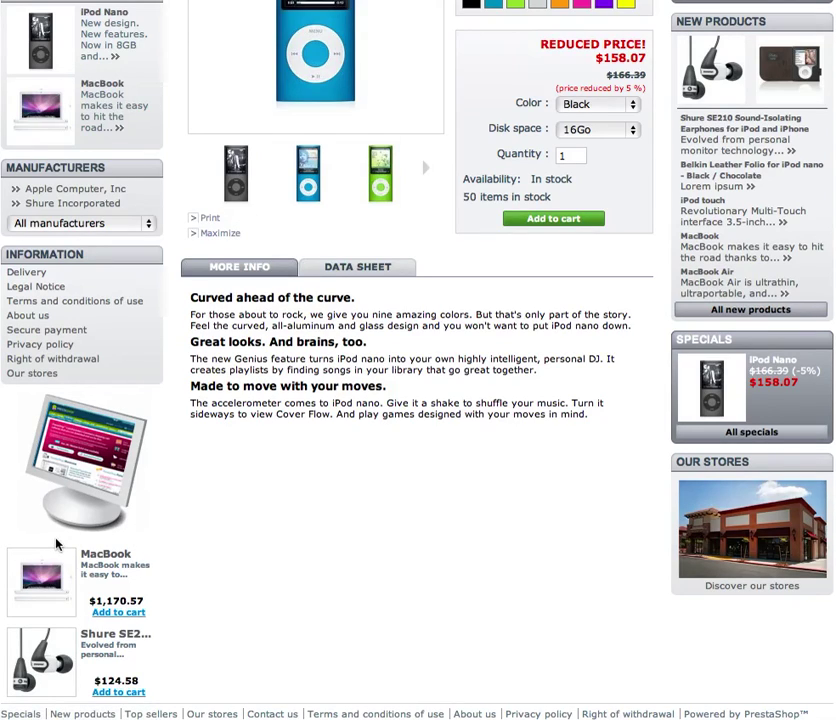
scroll(228, 462, up, 3)
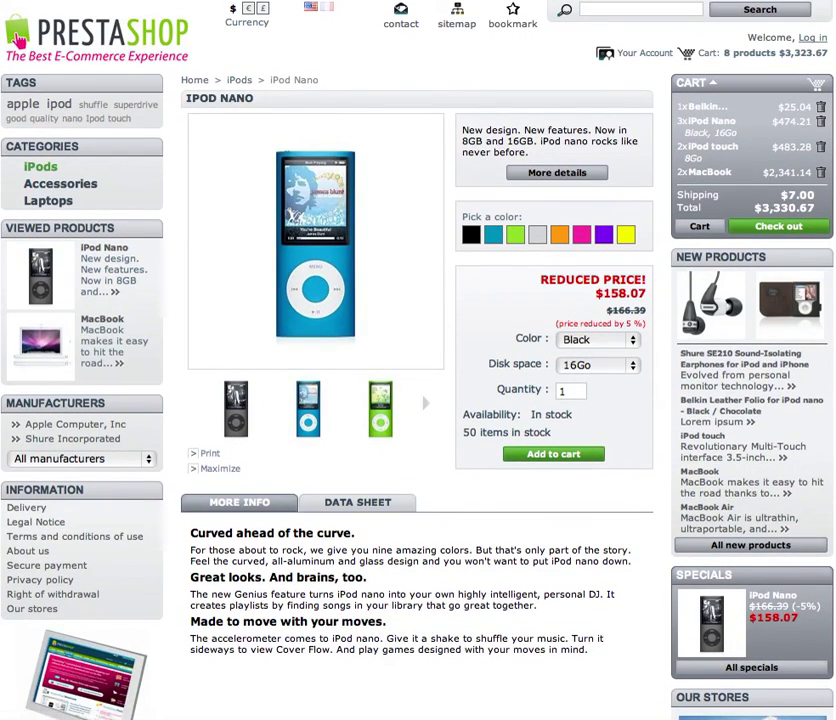